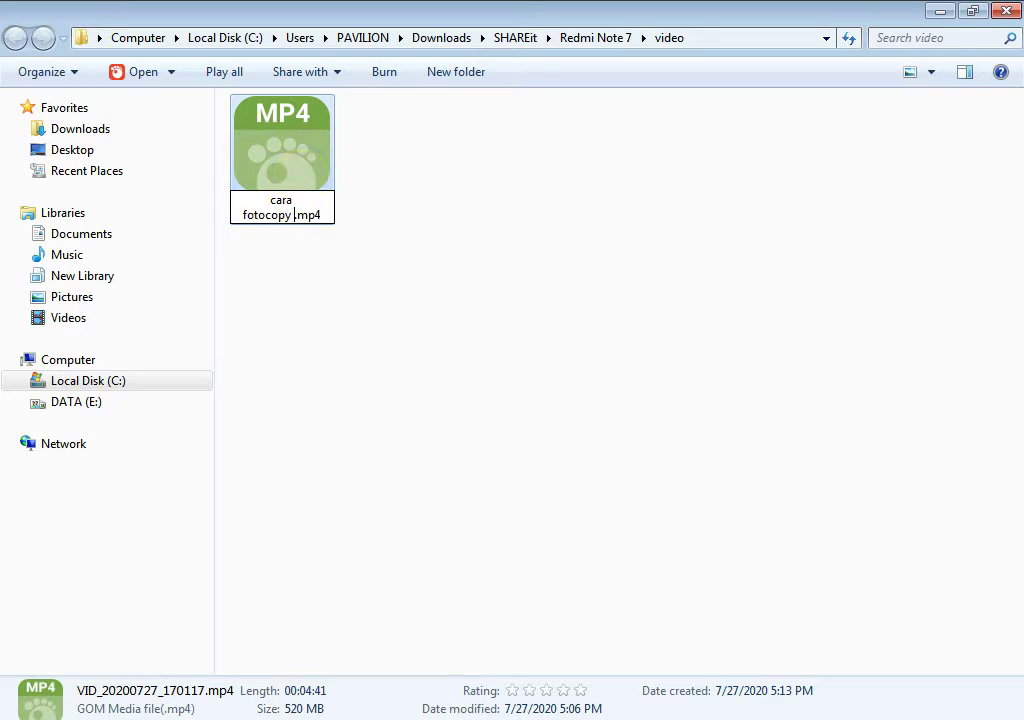
Rename the MP4 video file as "cara fotocopy 2 (dua) halaman menjadi 1 lembar dengan fotocopy kyocera".
{"action": "type", "text": "2 halman"}
{"action": "type", "text": "(dua"}
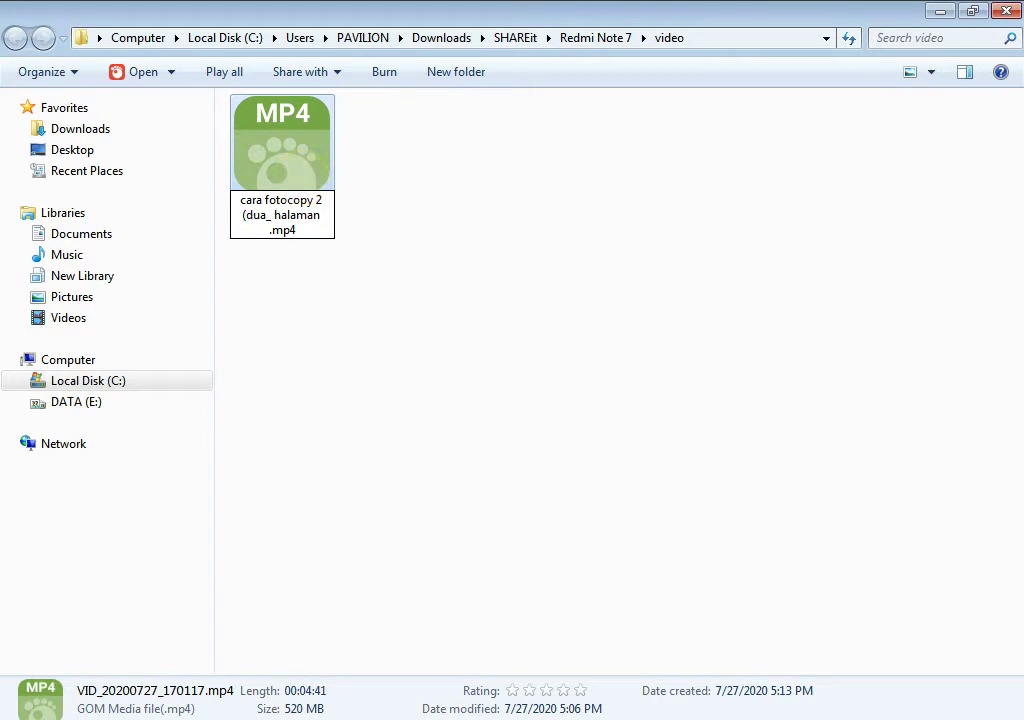
{"action": "type", "text": ")"}
{"action": "type", "text": "men"}
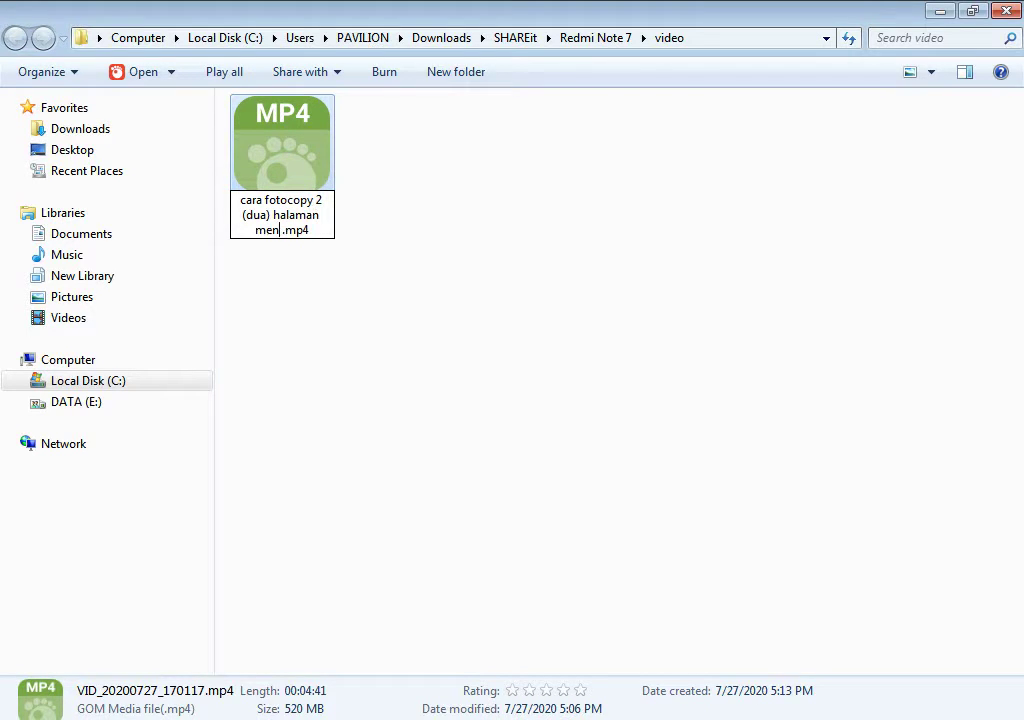
{"action": "type", "text": "jadi 1 le"}
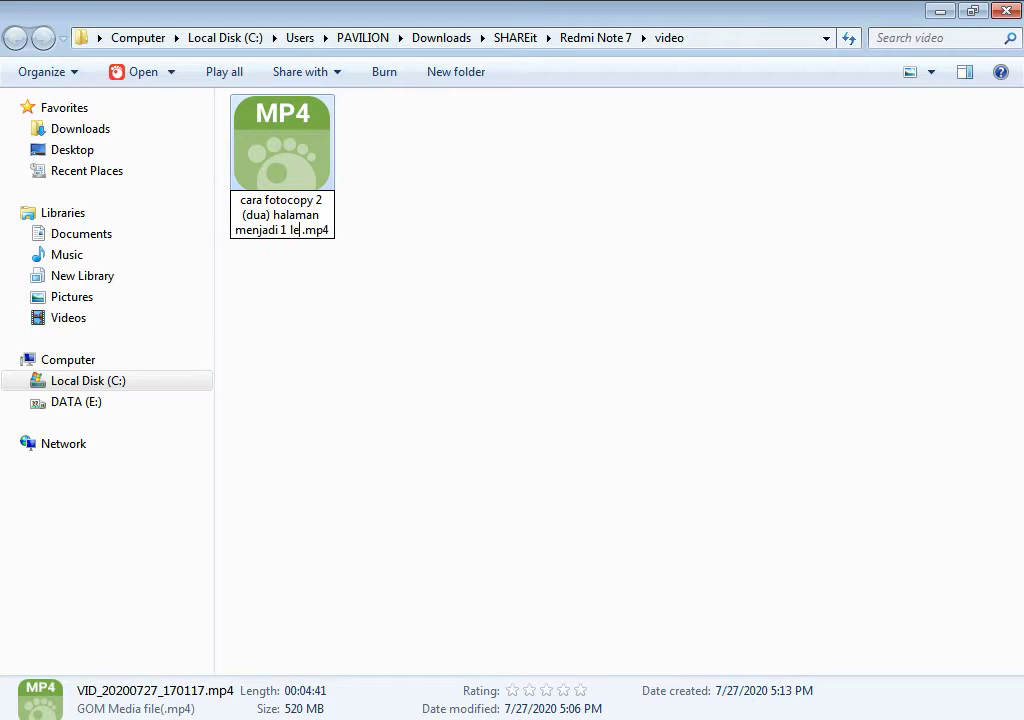
{"action": "type", "text": "mbar dengan fot"}
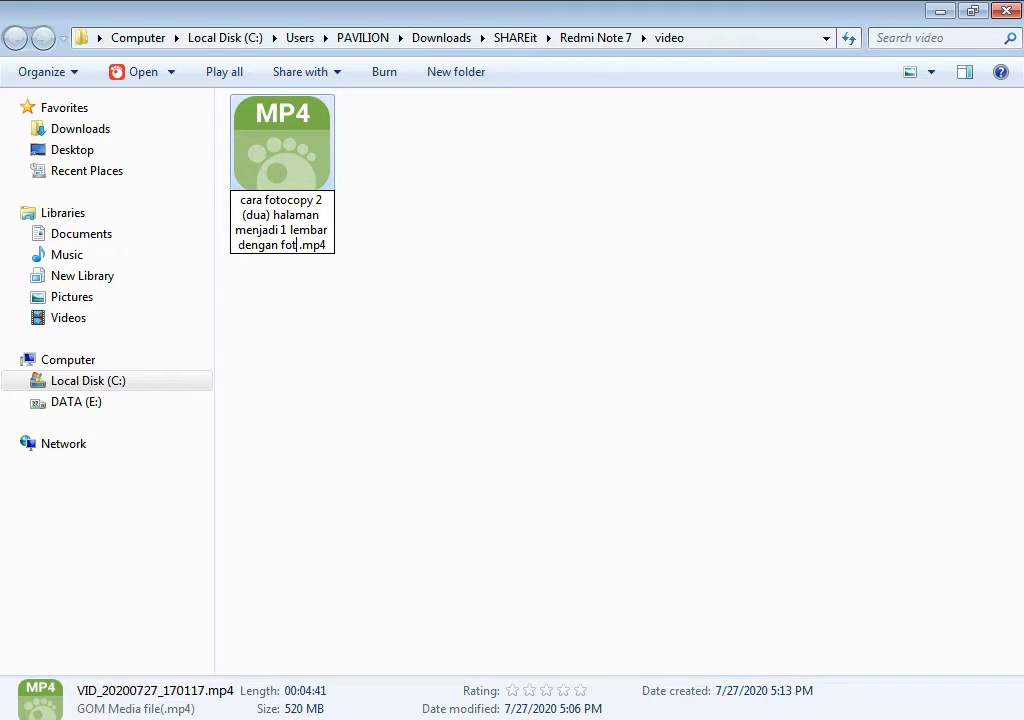
{"action": "type", "text": "ocopy kyo"}
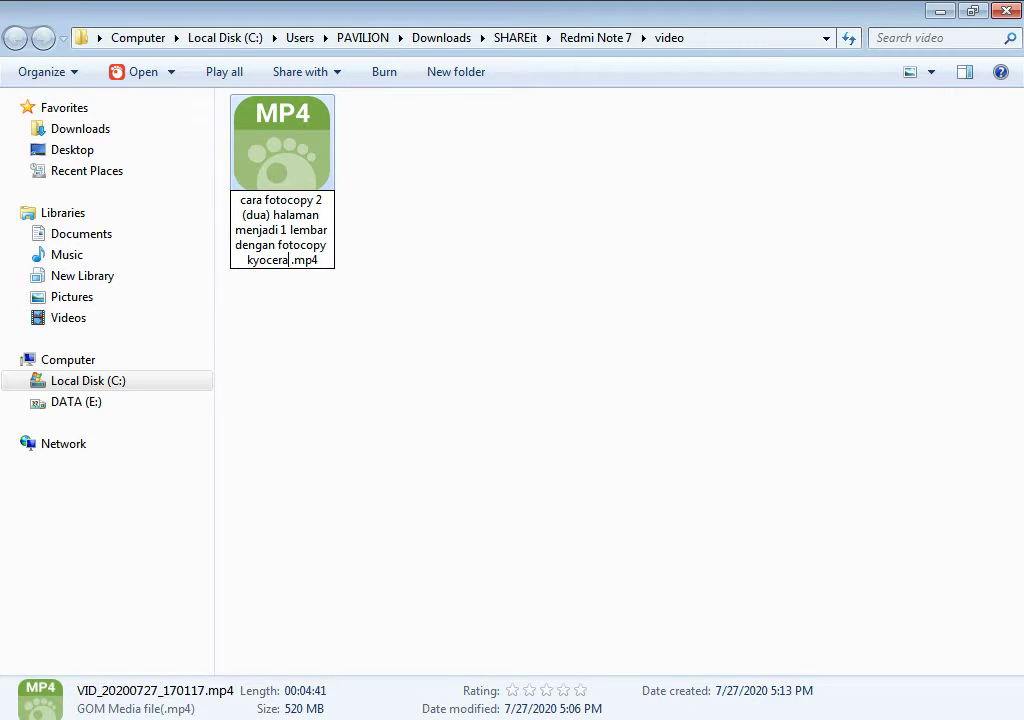
{"action": "type", "text": "cera"}
{"action": "left_click", "coordinate": [400, 251]}
{"action": "left_click", "coordinate": [293, 263]}
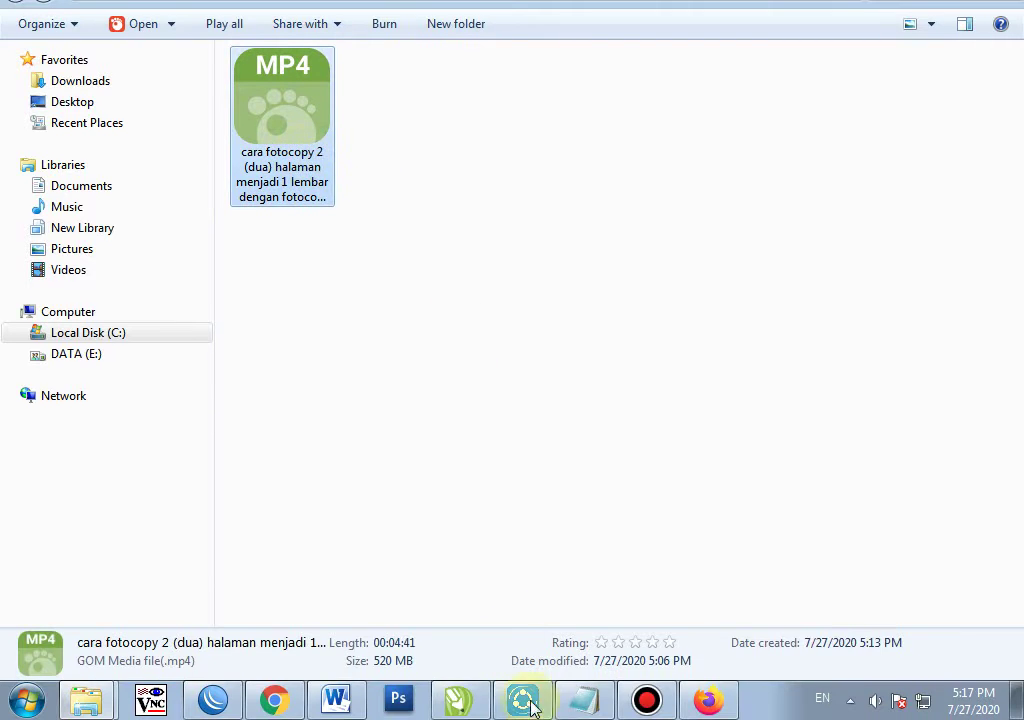
Switch to Chrome, open YouTube in a new tab and start a video upload.
{"action": "left_click", "coordinate": [274, 700]}
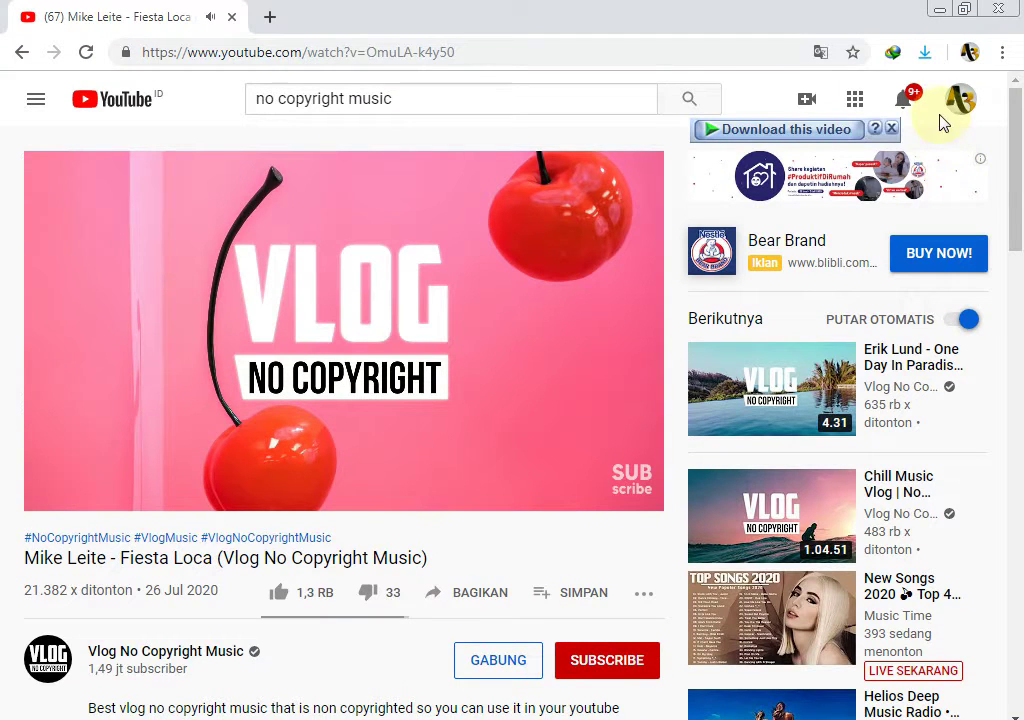
{"action": "left_click", "coordinate": [813, 104]}
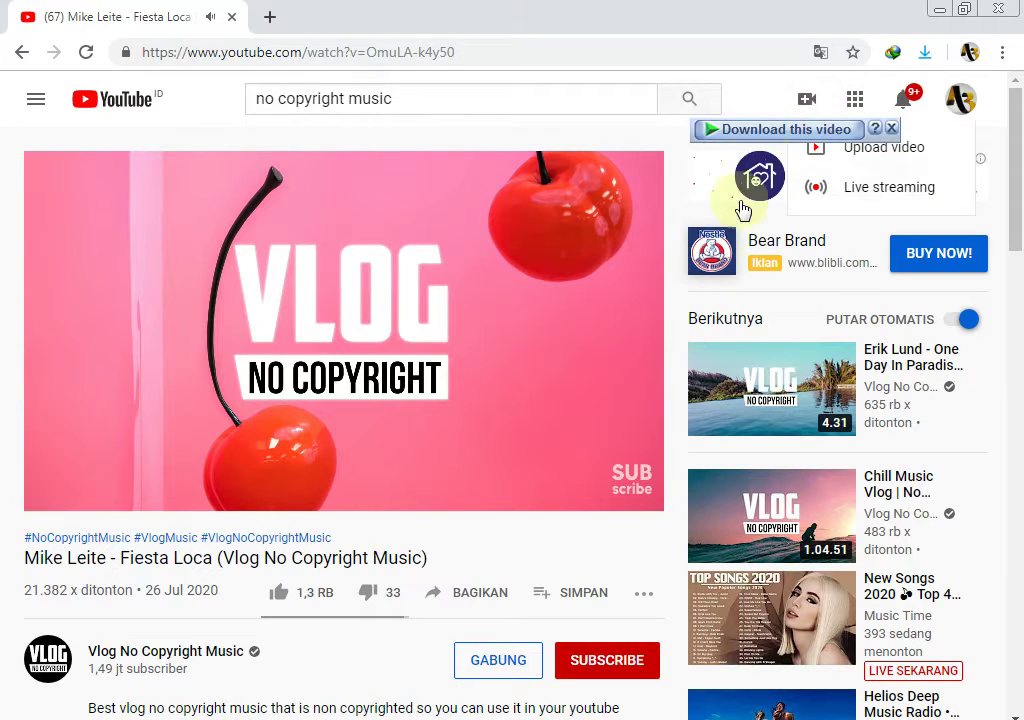
{"action": "left_click", "coordinate": [808, 104]}
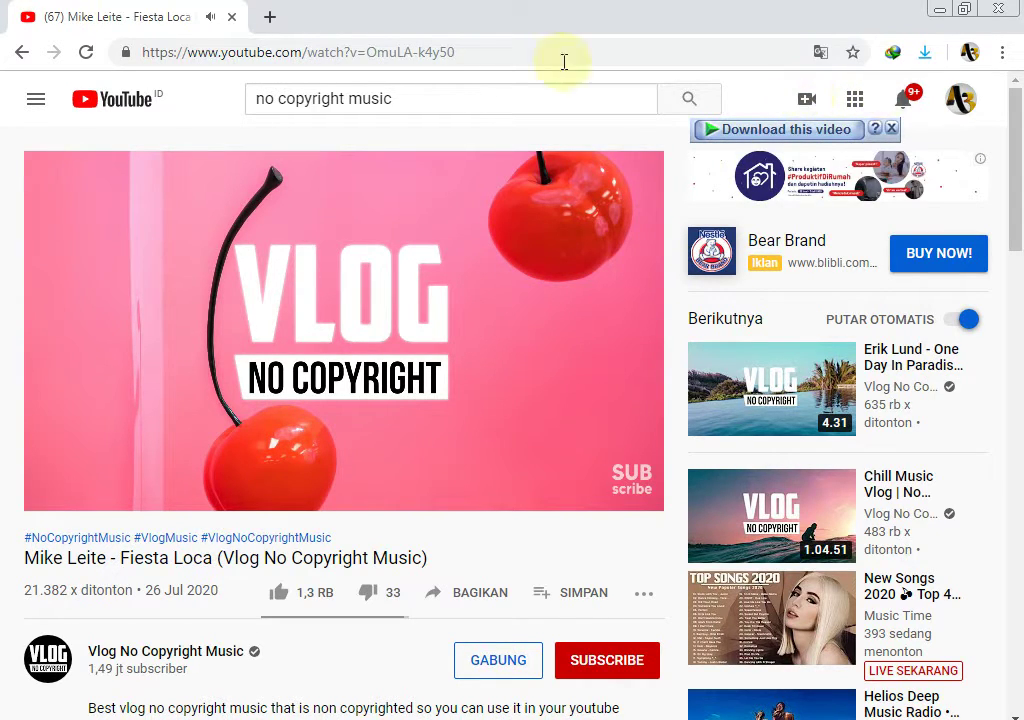
{"action": "left_click", "coordinate": [269, 16]}
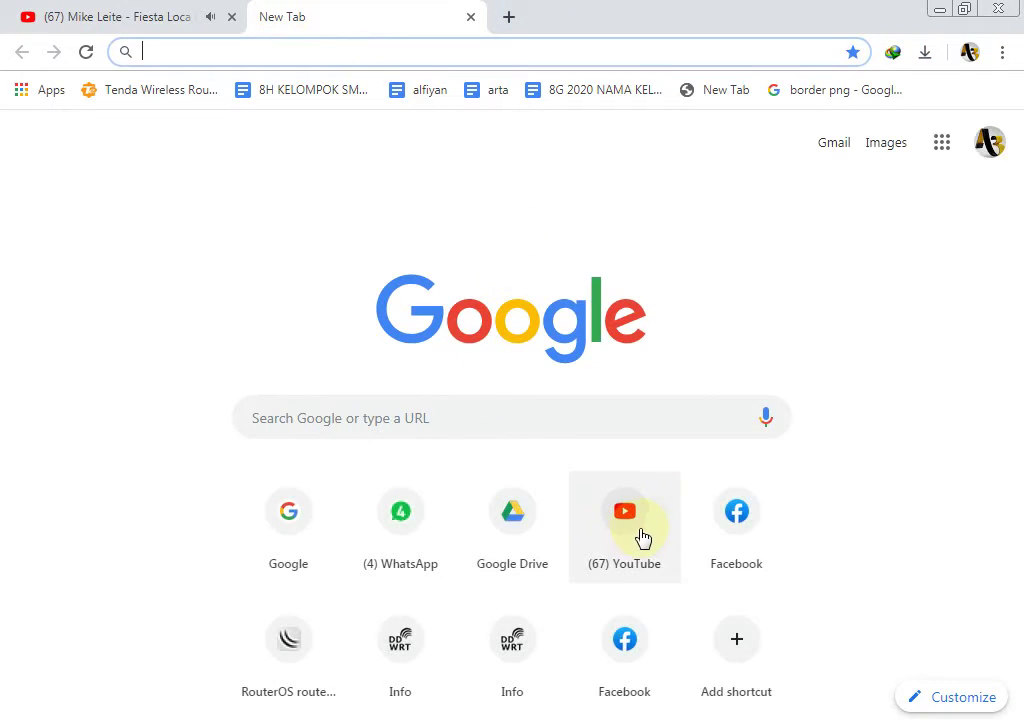
{"action": "left_click", "coordinate": [640, 537]}
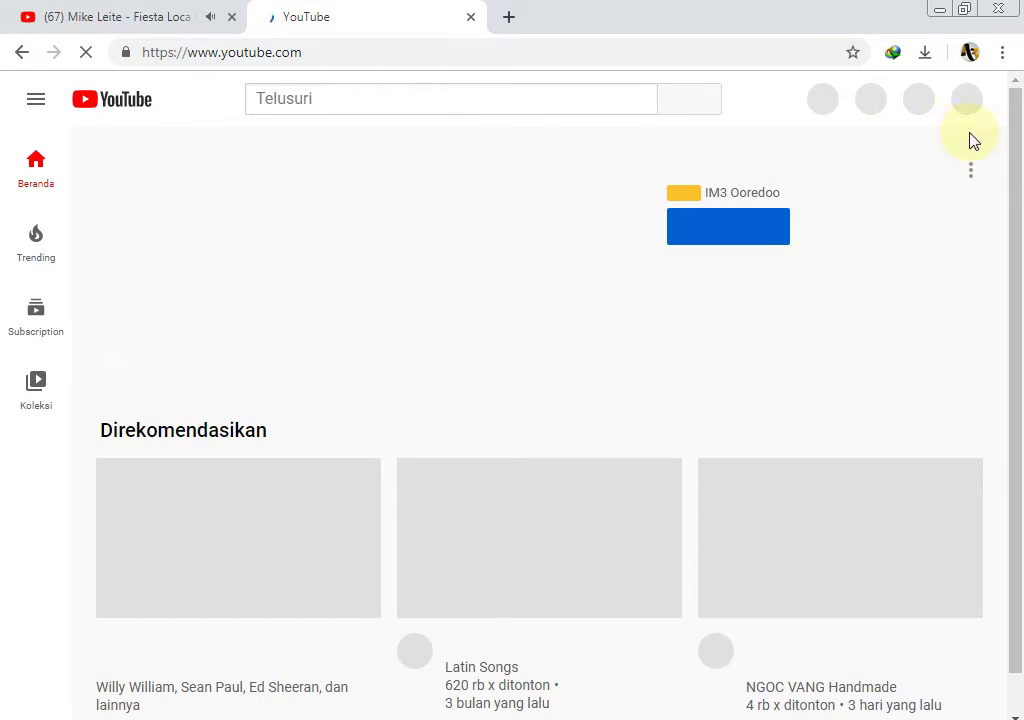
{"action": "left_click", "coordinate": [805, 108]}
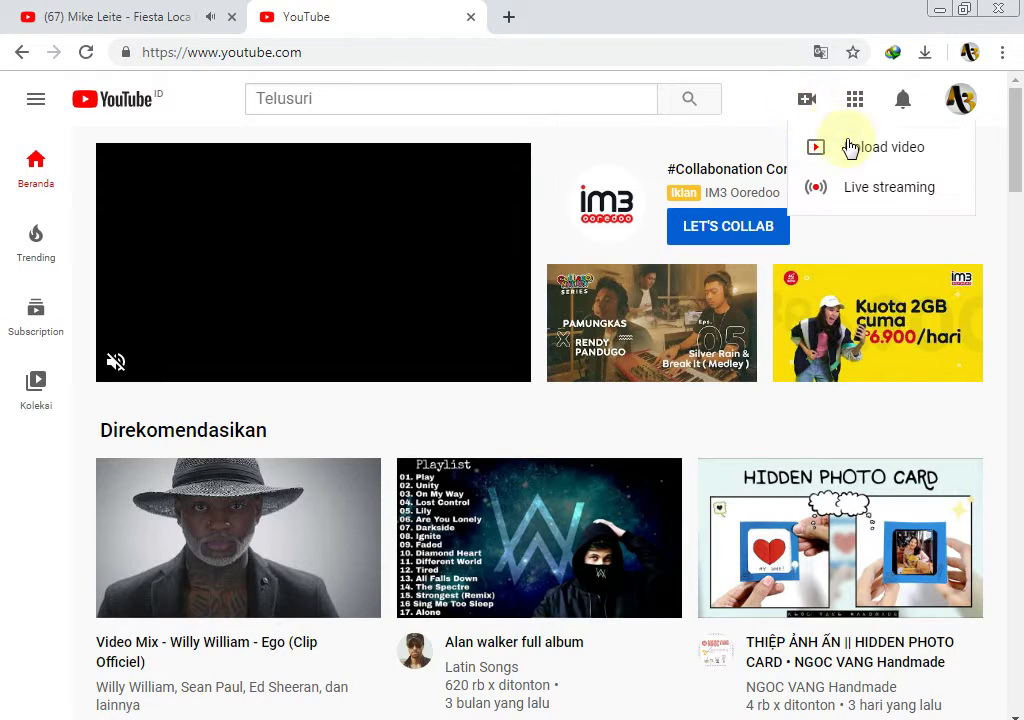
{"action": "left_click", "coordinate": [871, 160]}
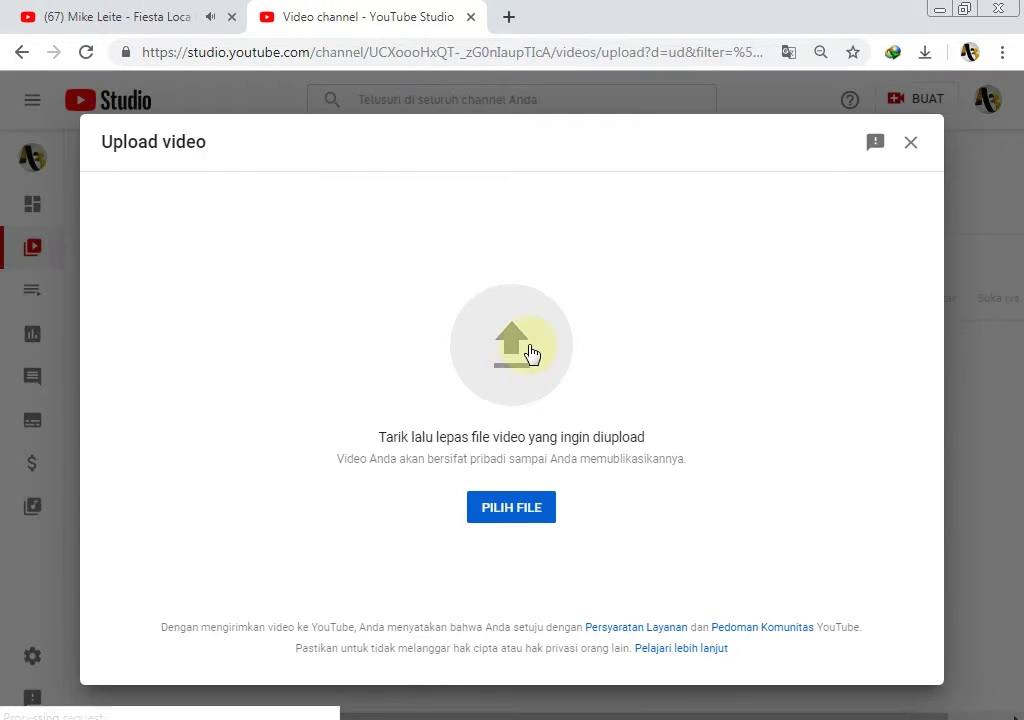
Open the file chooser for the upload and browse to the SHAREit folder inside Downloads.
{"action": "left_click", "coordinate": [530, 350]}
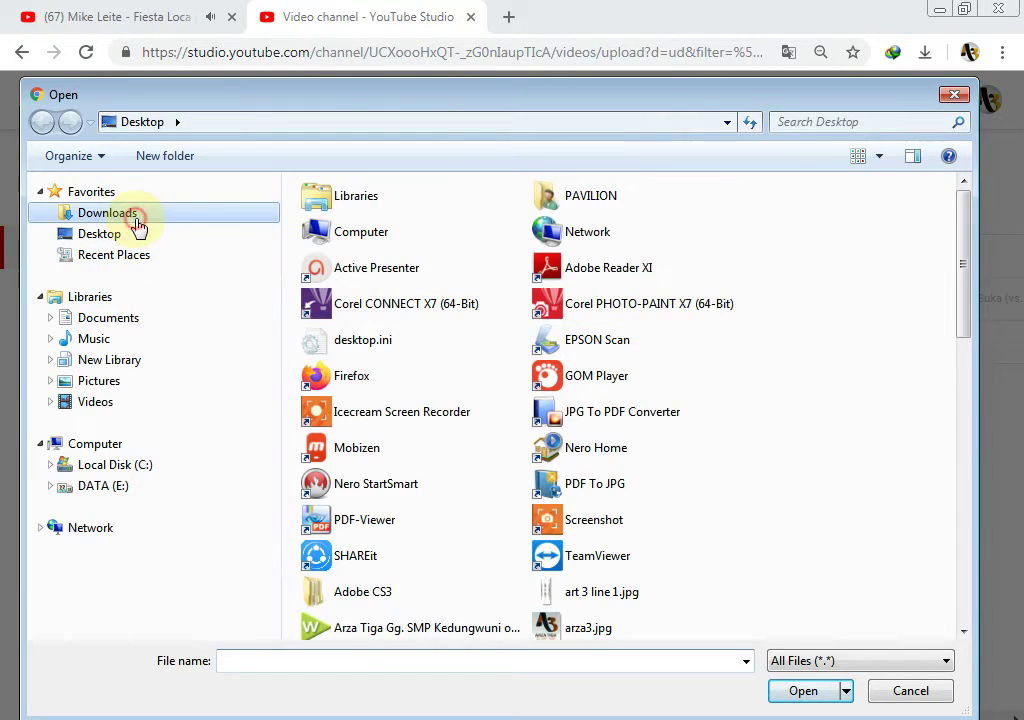
{"action": "left_click", "coordinate": [133, 215]}
{"action": "left_click", "coordinate": [399, 187]}
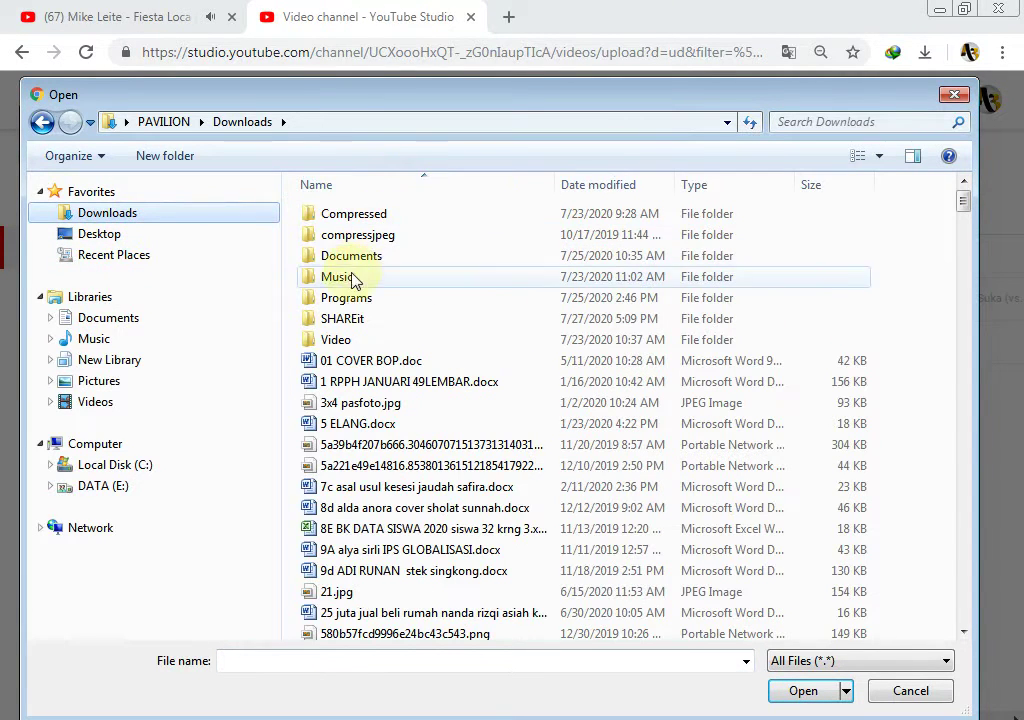
{"action": "double_click", "coordinate": [363, 320]}
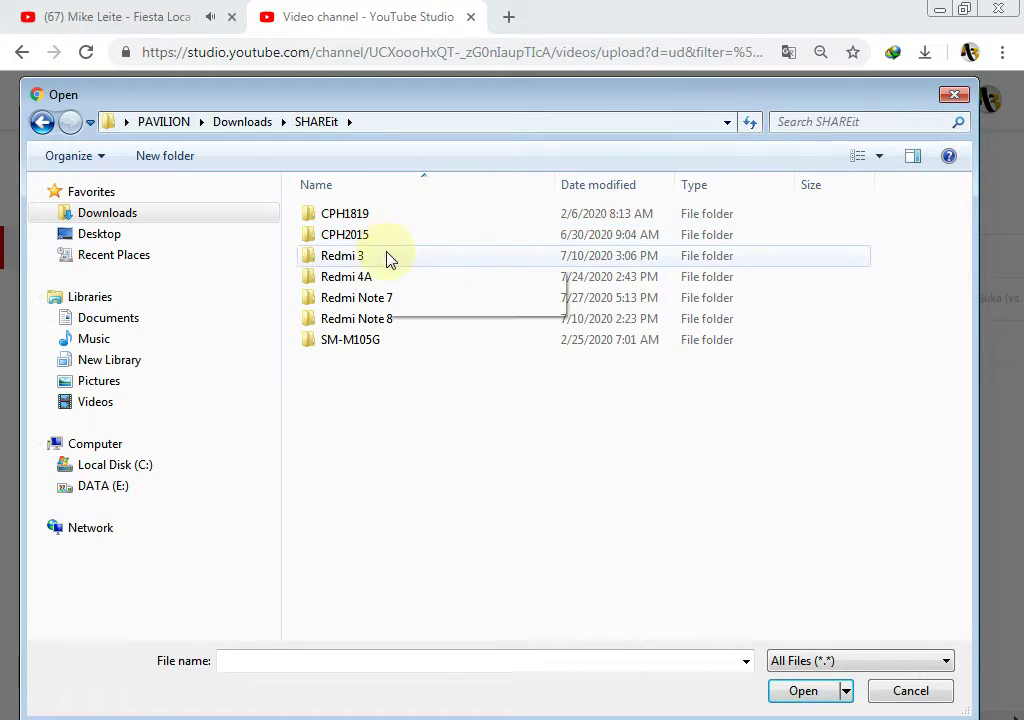
{"action": "double_click", "coordinate": [416, 320]}
{"action": "double_click", "coordinate": [393, 218]}
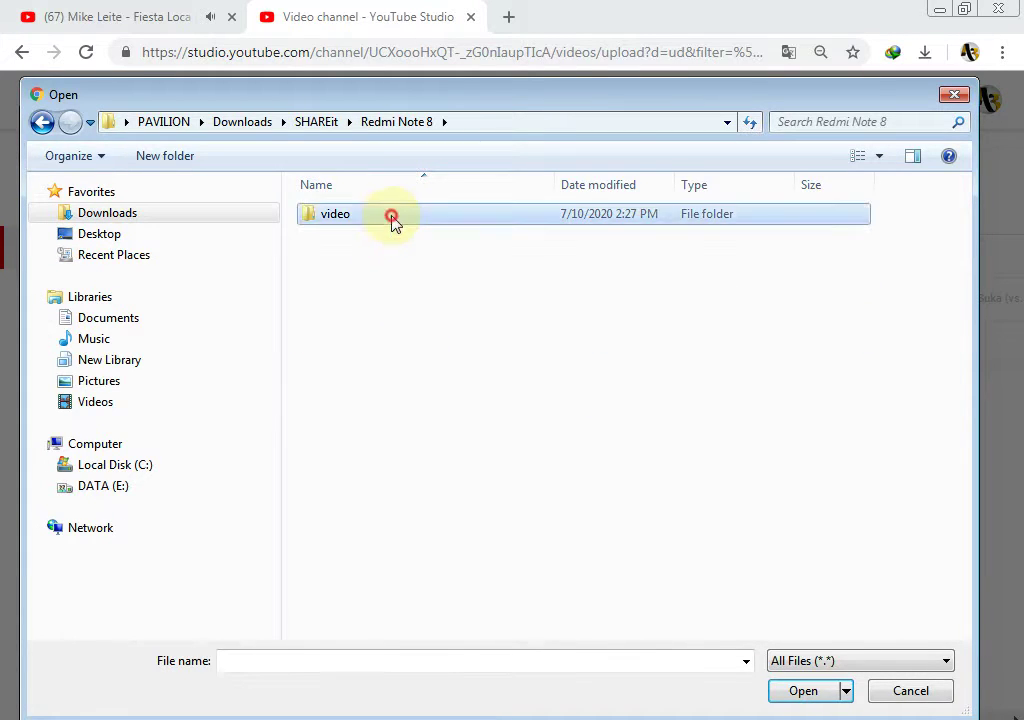
{"action": "left_click", "coordinate": [41, 121]}
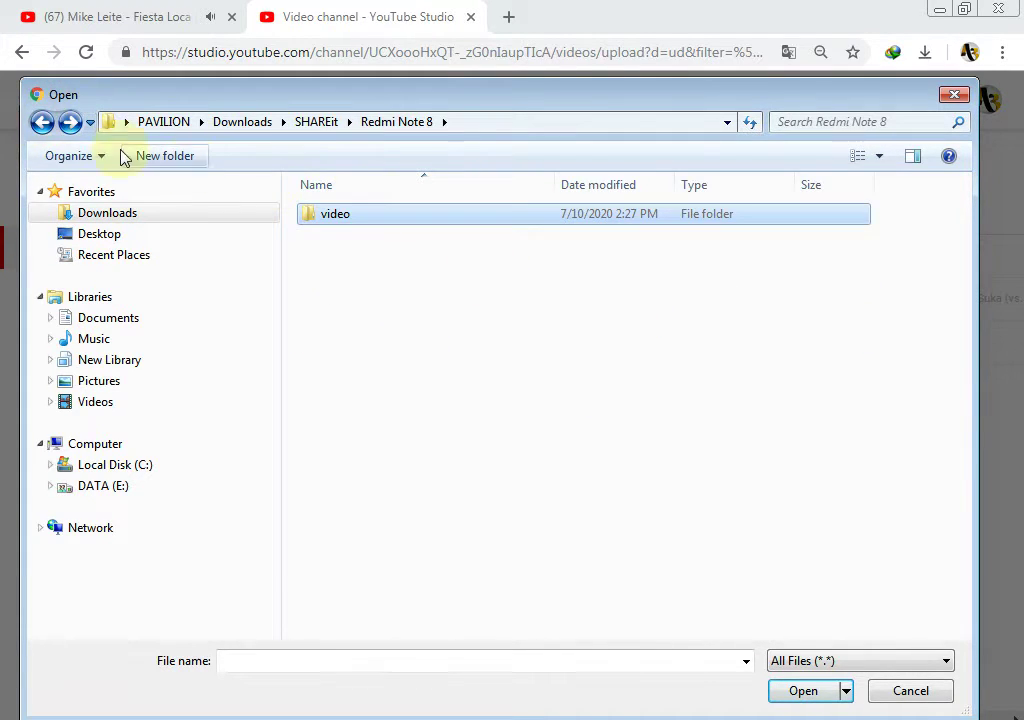
{"action": "left_click", "coordinate": [41, 121]}
Upload the renamed photocopy video from the video folder inside Redmi Note 7.
{"action": "double_click", "coordinate": [432, 299]}
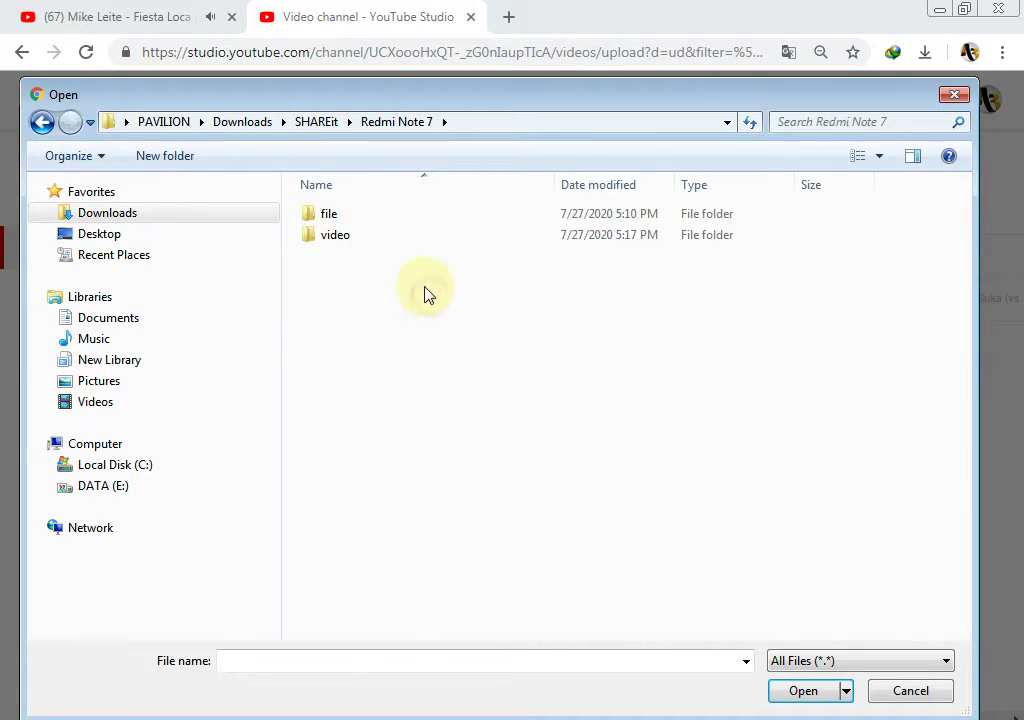
{"action": "left_click", "coordinate": [393, 236]}
{"action": "double_click", "coordinate": [393, 236]}
{"action": "double_click", "coordinate": [370, 270]}
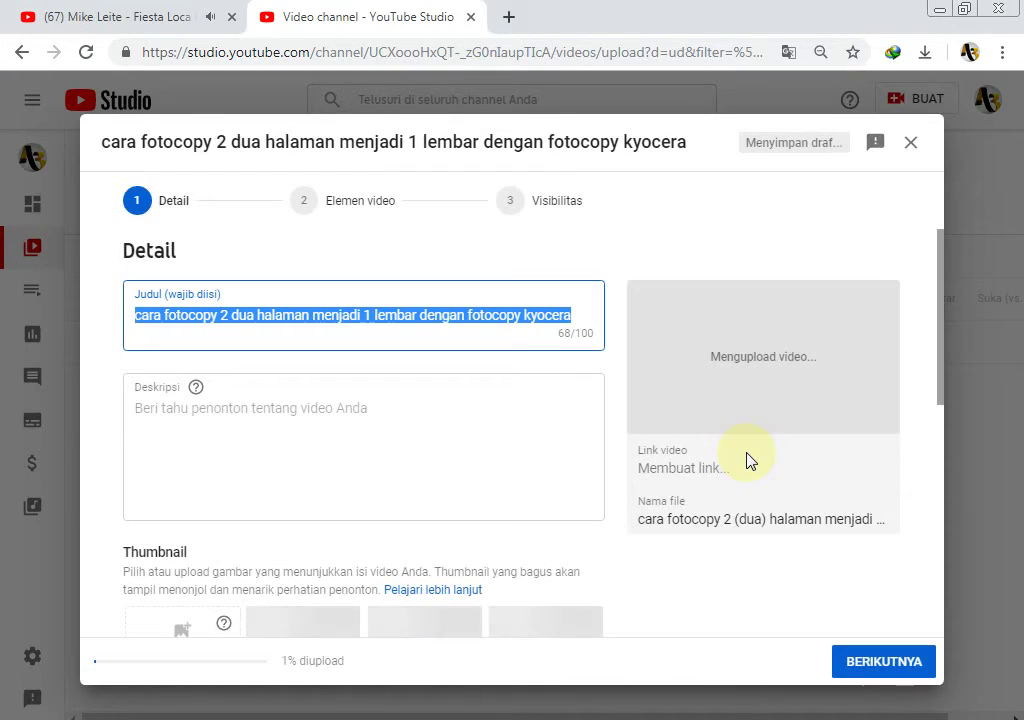
Enter the description "Cara Fotocopy 2 (dua) halaman menjadi 1 lembar dengan fotocopy kyocera" with "( sebelah kanan / kiri )" on a second line.
{"action": "left_click", "coordinate": [375, 436]}
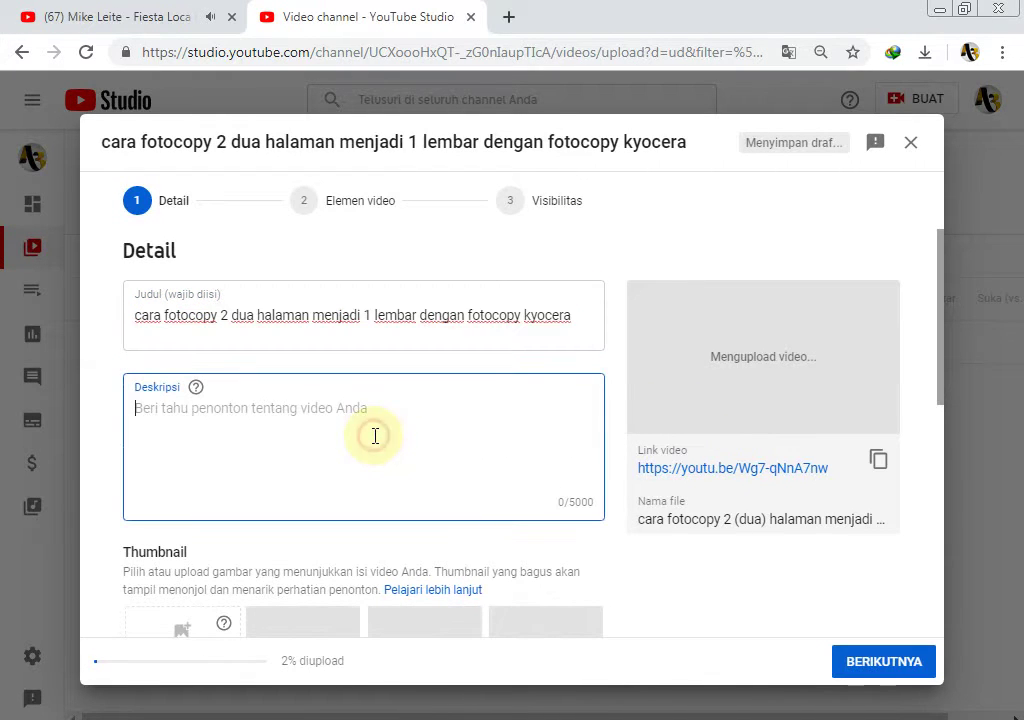
{"action": "type", "text": "cara"}
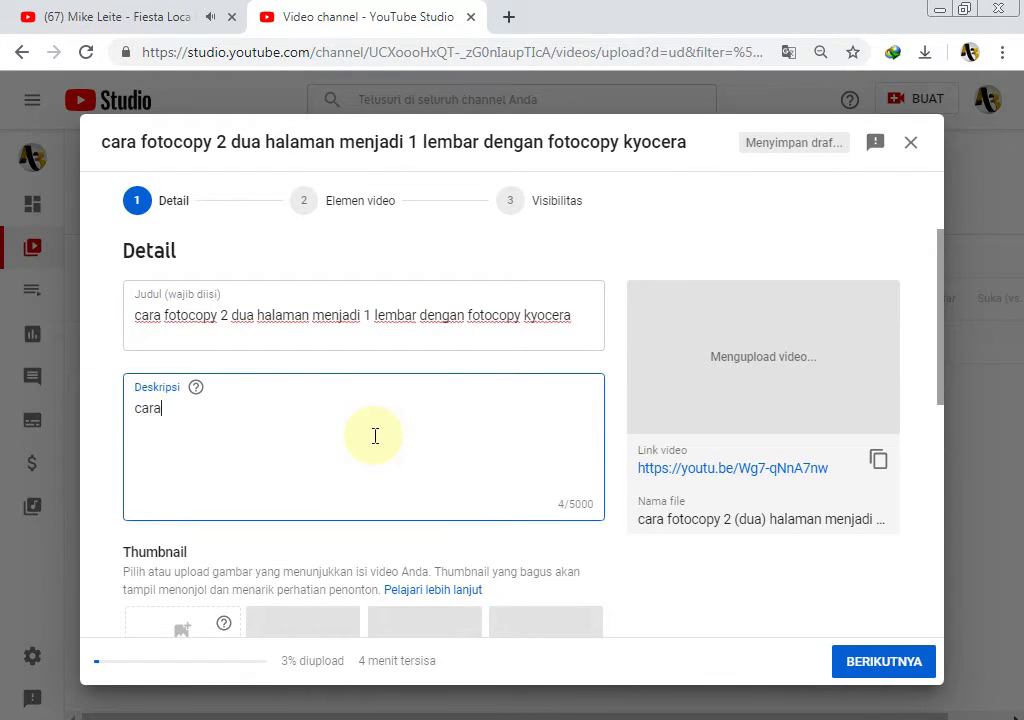
{"action": "key", "text": "BackSpace"}
{"action": "key", "text": "BackSpace"}
{"action": "key", "text": "BackSpace"}
{"action": "key", "text": "BackSpace"}
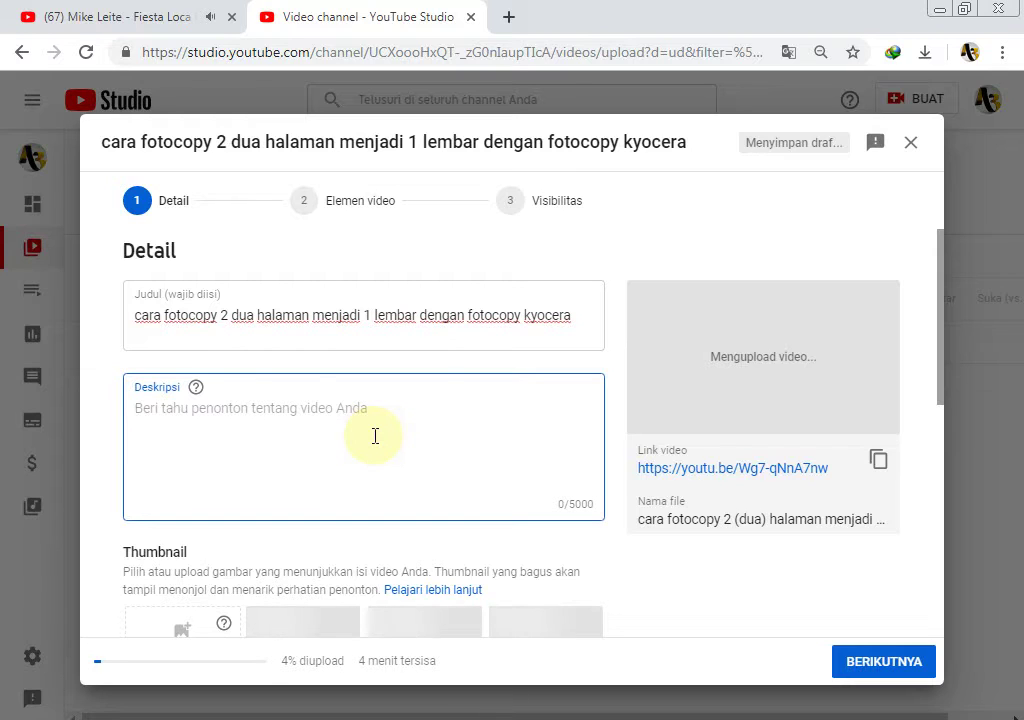
{"action": "type", "text": "Cara Fotocopy 2 9"}
{"action": "key", "text": "BackSpace"}
{"action": "type", "text": "(d"}
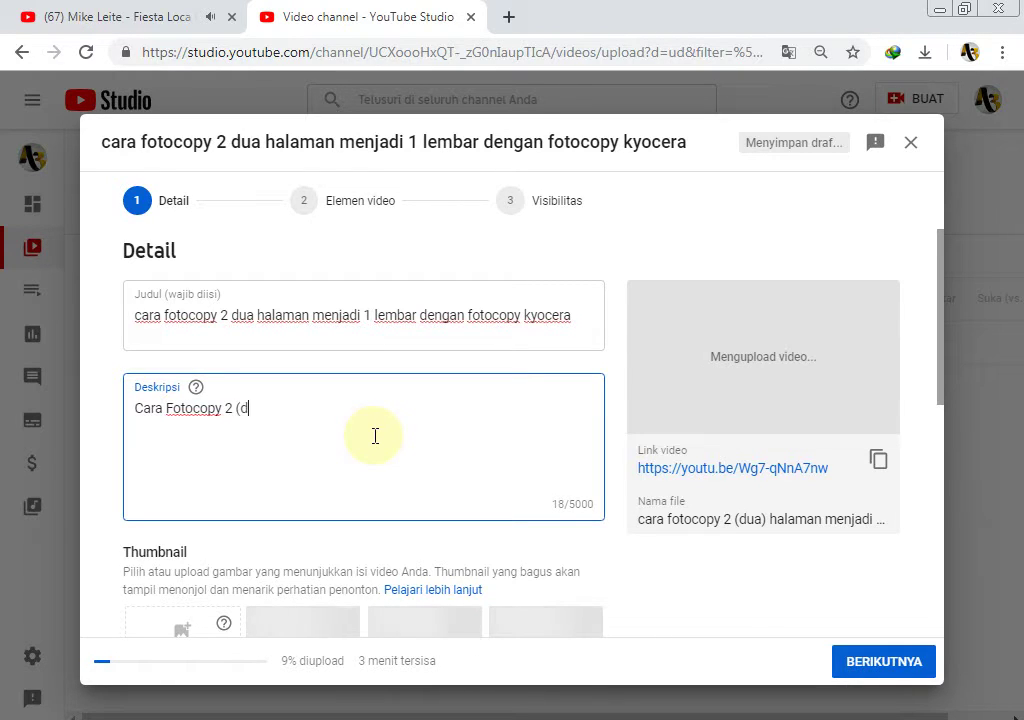
{"action": "type", "text": "ua) halmaan"}
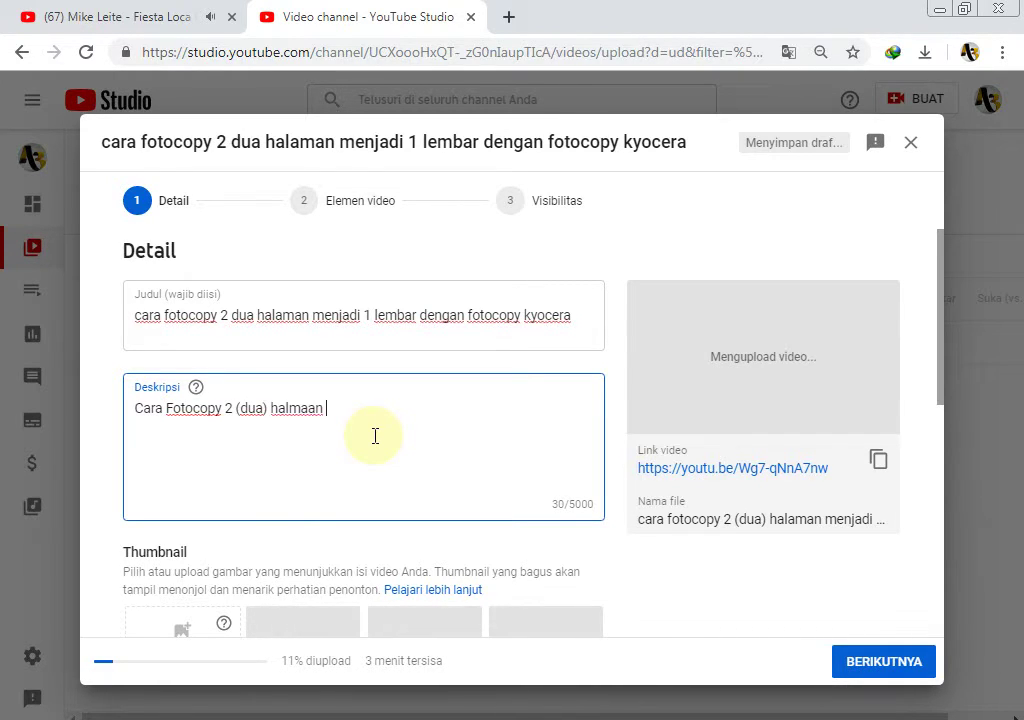
{"action": "key", "text": "BackSpace"}
{"action": "key", "text": "BackSpace"}
{"action": "type", "text": "aman menjadi 1 lembar "}
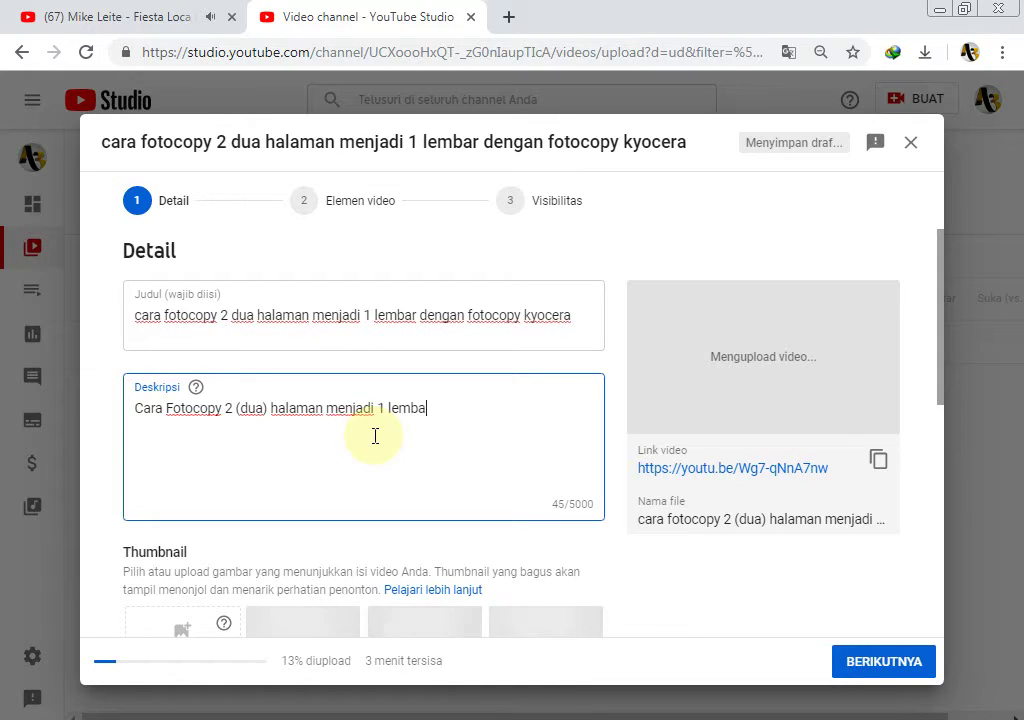
{"action": "type", "text": "dengan fotocopy kyocera"}
{"action": "key", "text": "Return"}
{"action": "type", "text": "( sebelah kanan / kiri )"}
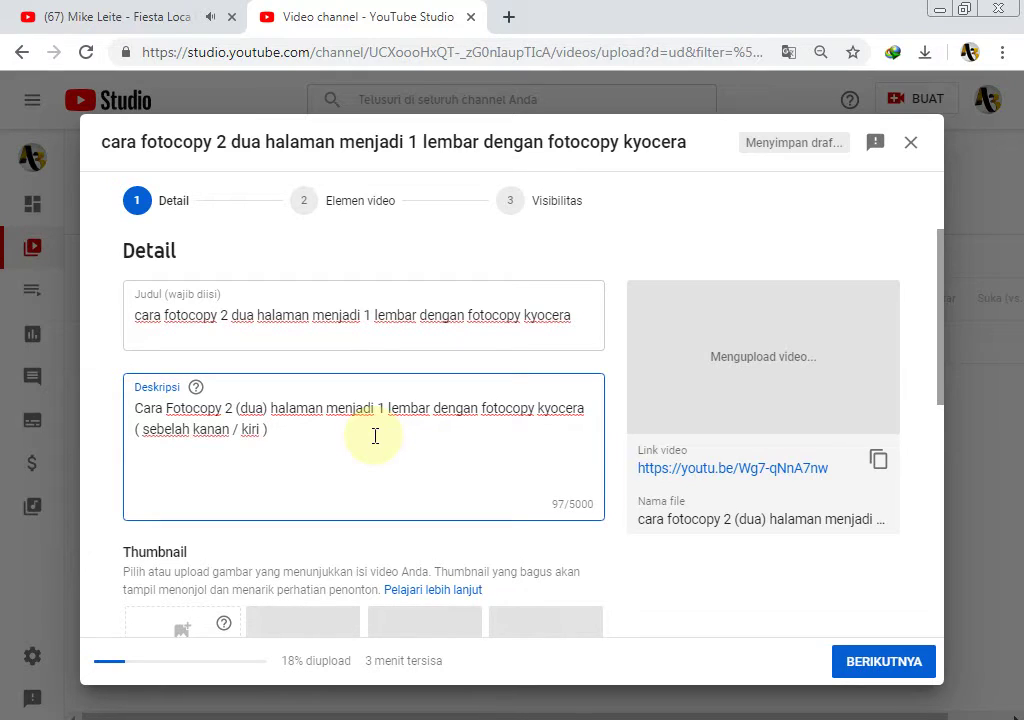
Set the audience to "Tidak, video ini tidak dibuat untuk anak-anak".
{"action": "scroll", "coordinate": [375, 436], "scroll_direction": "down", "scroll_amount": 3}
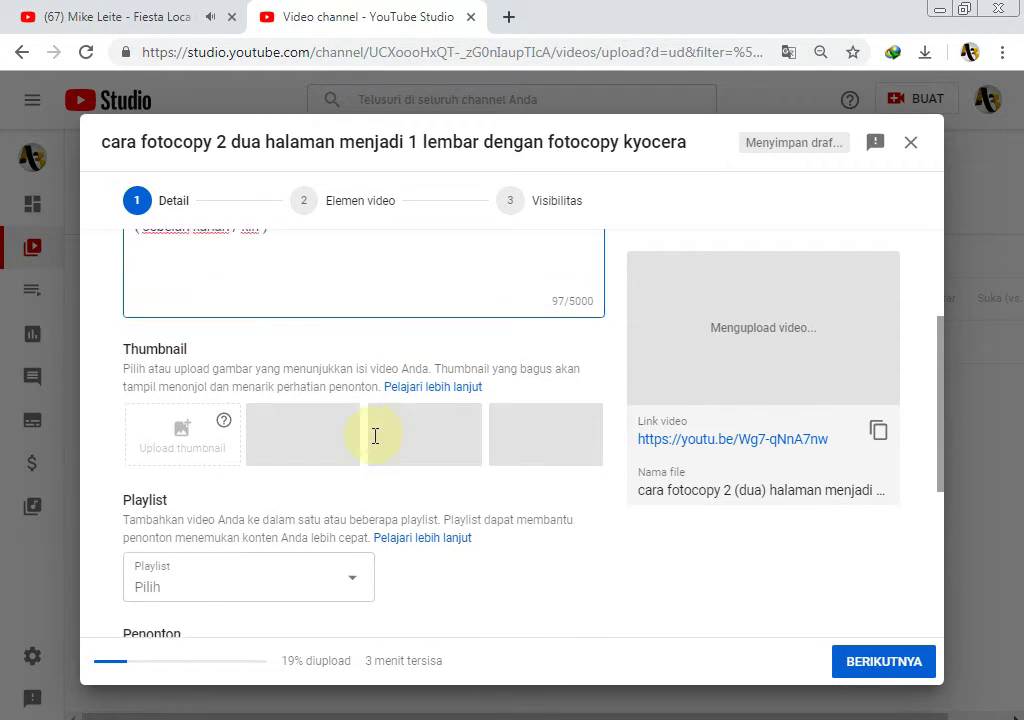
{"action": "scroll", "coordinate": [380, 421], "scroll_direction": "up", "scroll_amount": 3}
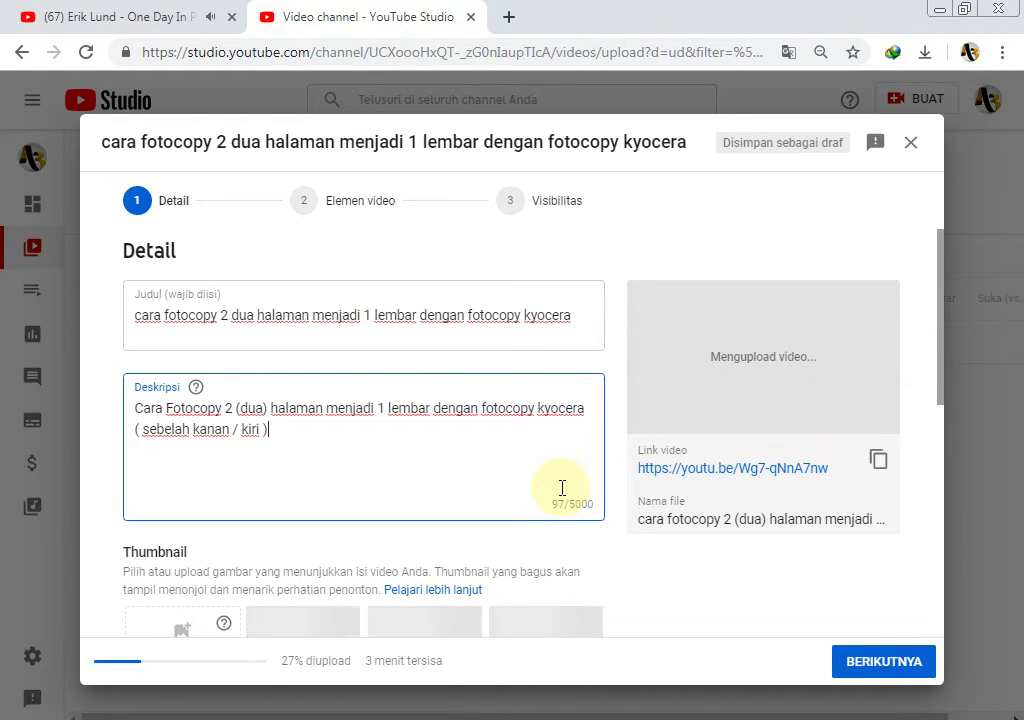
{"action": "scroll", "coordinate": [562, 490], "scroll_direction": "down", "scroll_amount": 3}
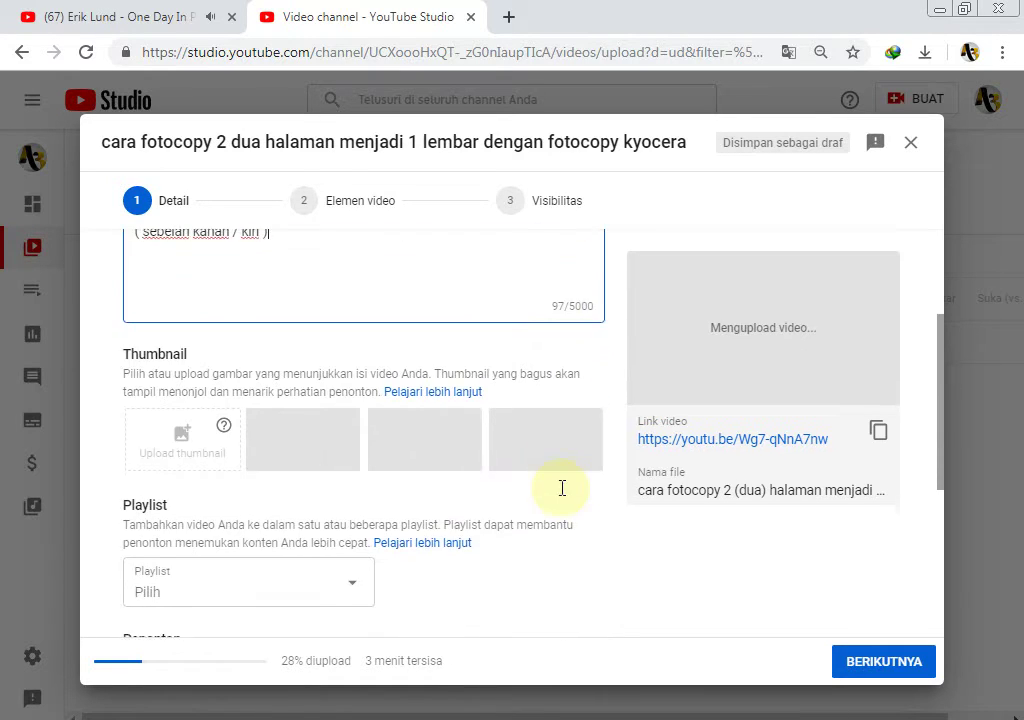
{"action": "scroll", "coordinate": [560, 492], "scroll_direction": "down", "scroll_amount": 2}
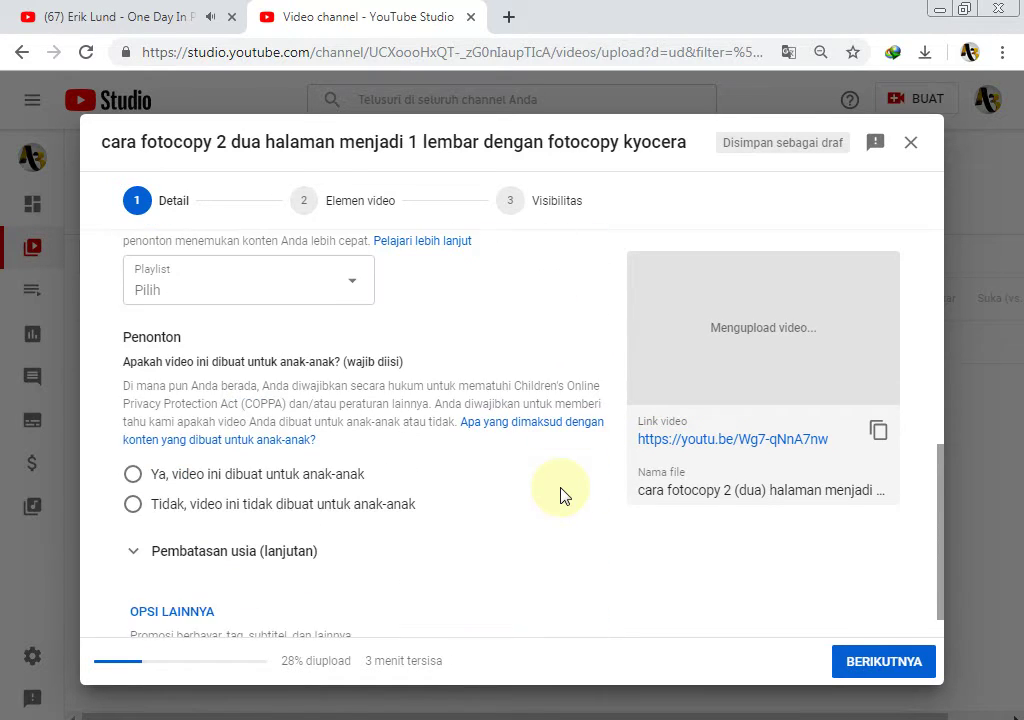
{"action": "left_click", "coordinate": [140, 508]}
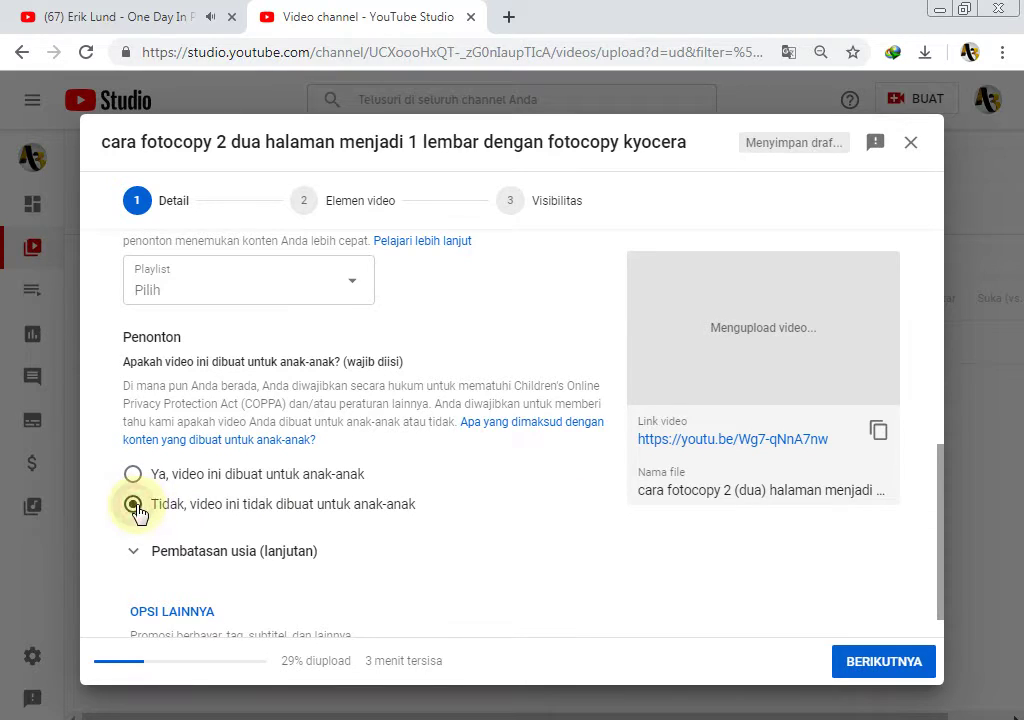
{"action": "scroll", "coordinate": [258, 505], "scroll_direction": "down", "scroll_amount": 1}
{"action": "scroll", "coordinate": [278, 498], "scroll_direction": "up", "scroll_amount": 5}
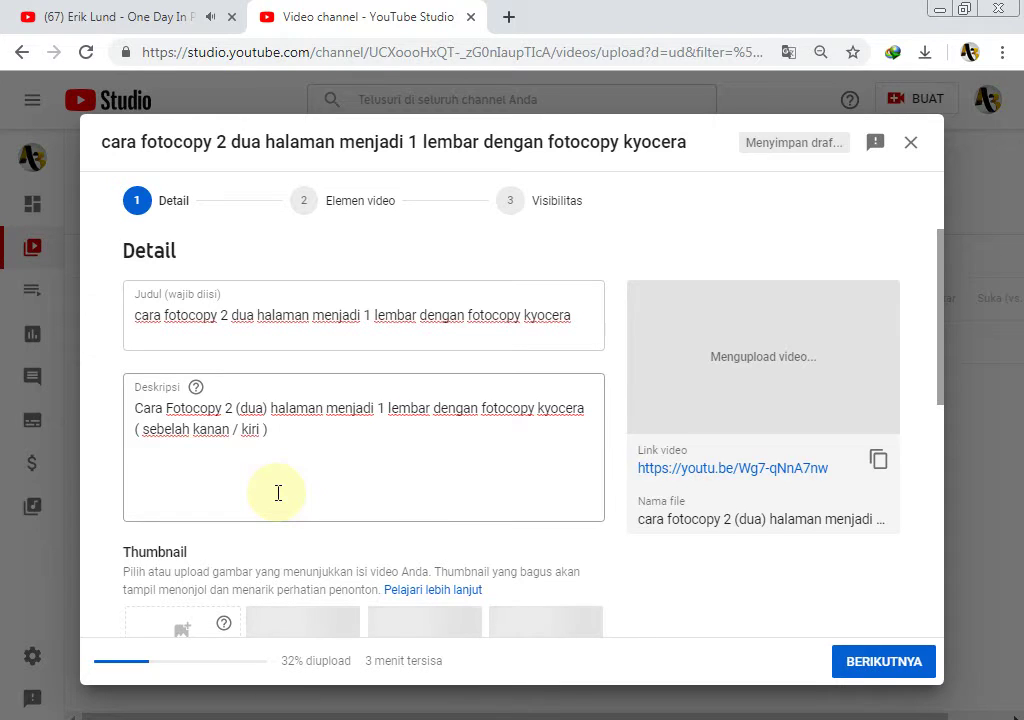
{"action": "scroll", "coordinate": [278, 493], "scroll_direction": "down", "scroll_amount": 3}
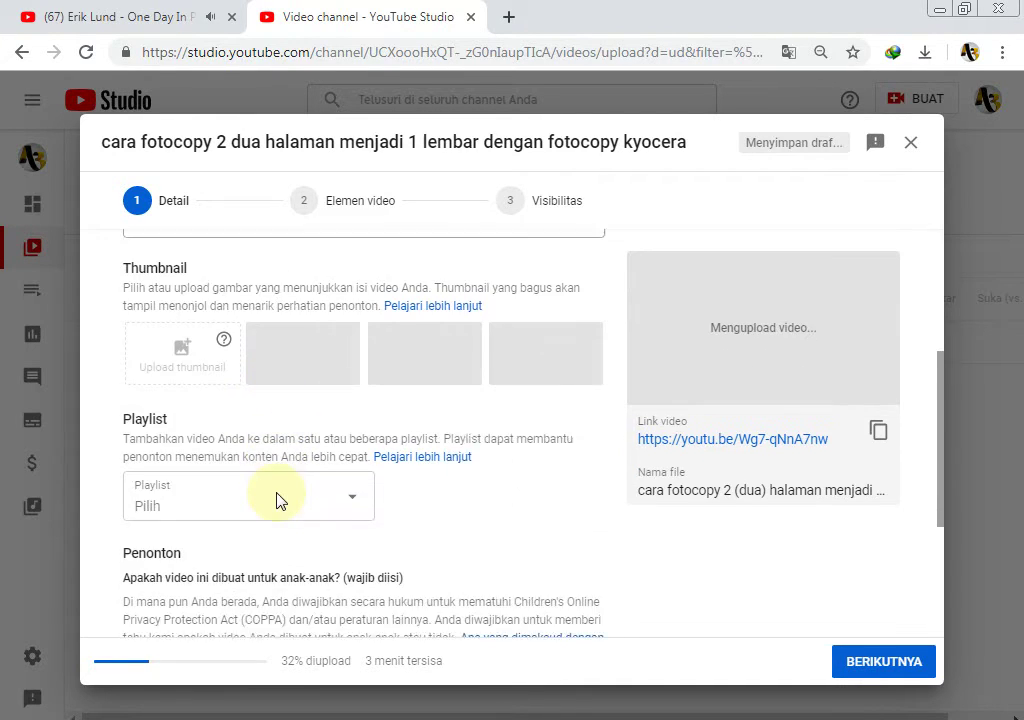
{"action": "scroll", "coordinate": [278, 498], "scroll_direction": "down", "scroll_amount": 2}
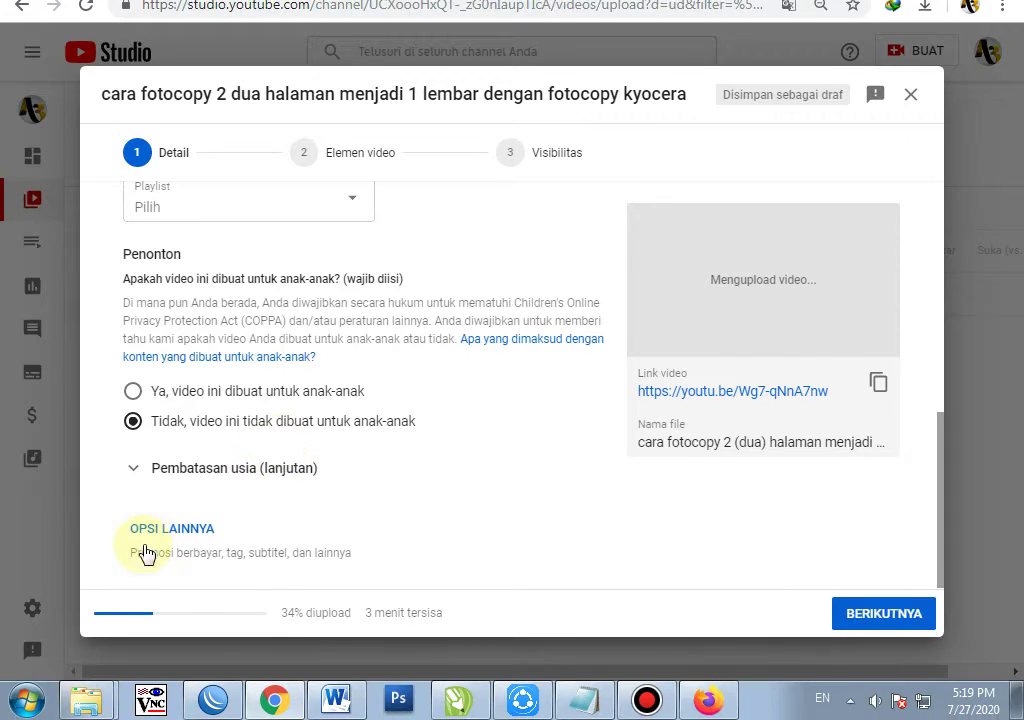
Expand the additional upload options and enter "fotocopy kyocera" as the video's tag.
{"action": "left_click", "coordinate": [145, 554]}
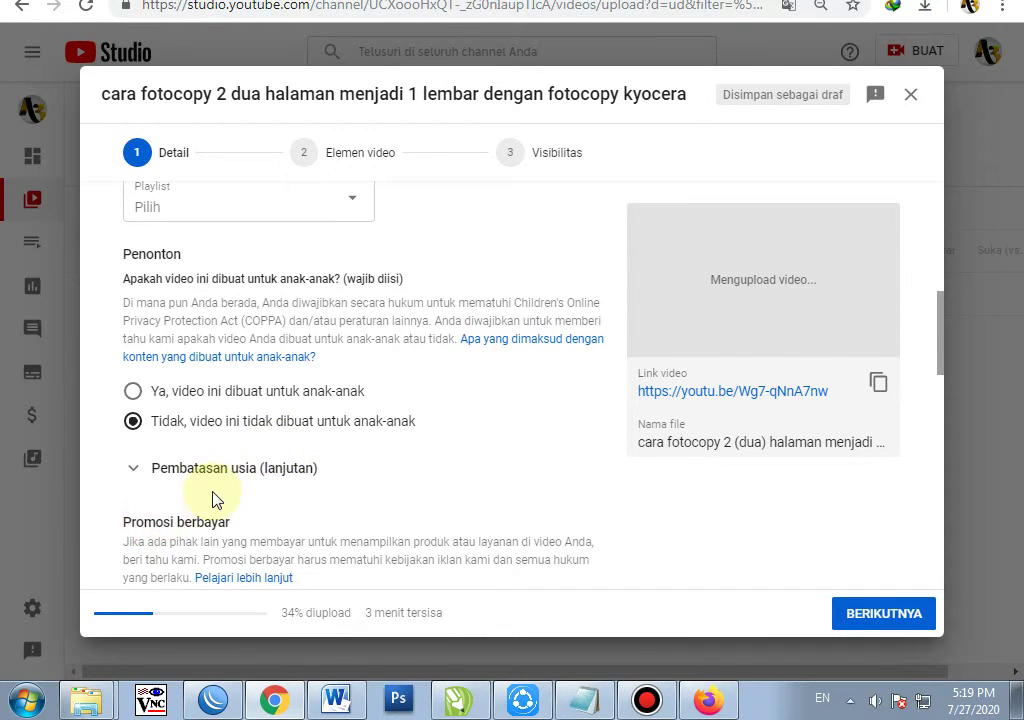
{"action": "scroll", "coordinate": [213, 498], "scroll_direction": "down", "scroll_amount": 5}
{"action": "mouse_move", "coordinate": [277, 488]}
{"action": "left_click", "coordinate": [298, 295]}
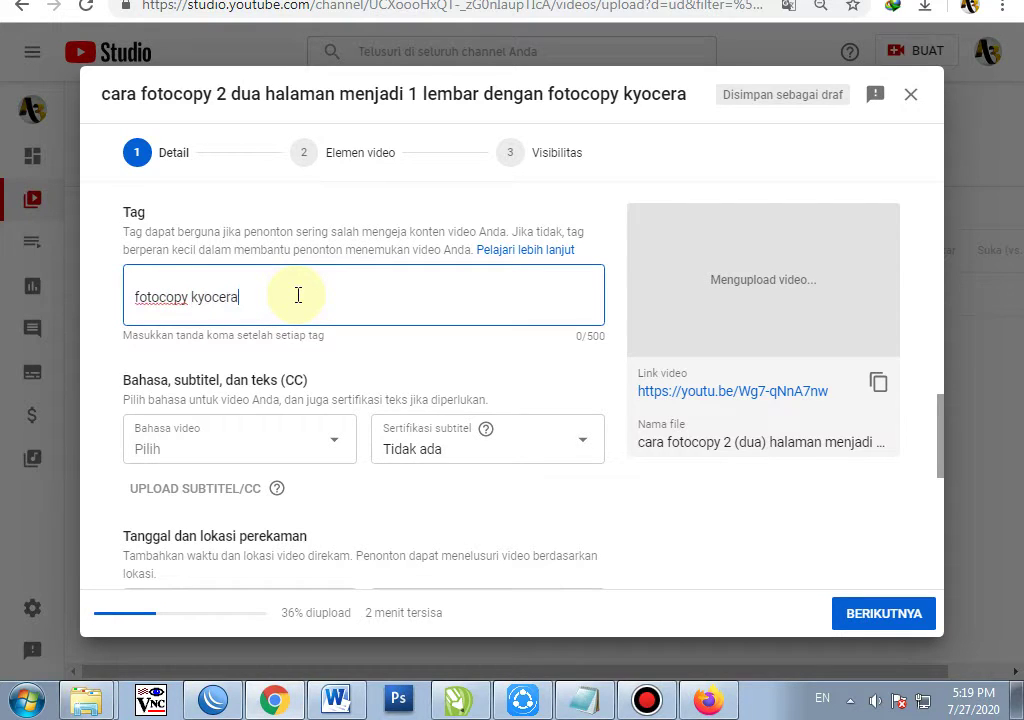
Advance past the video elements to the visibility stage and try to save without choosing a visibility.
{"action": "left_click", "coordinate": [877, 625]}
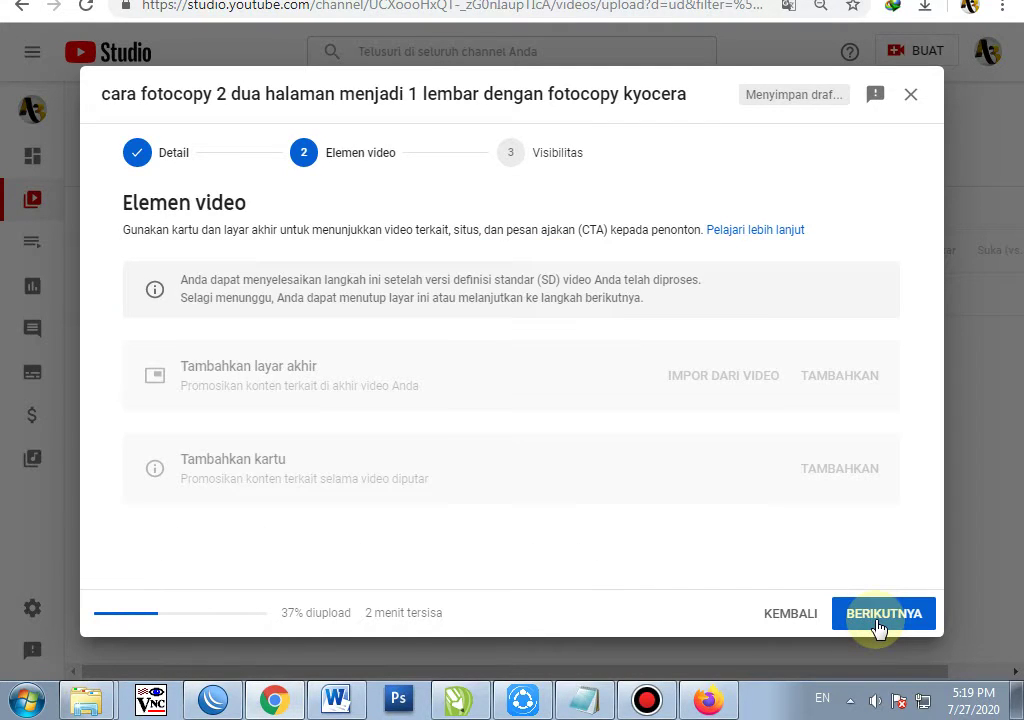
{"action": "left_click", "coordinate": [894, 626]}
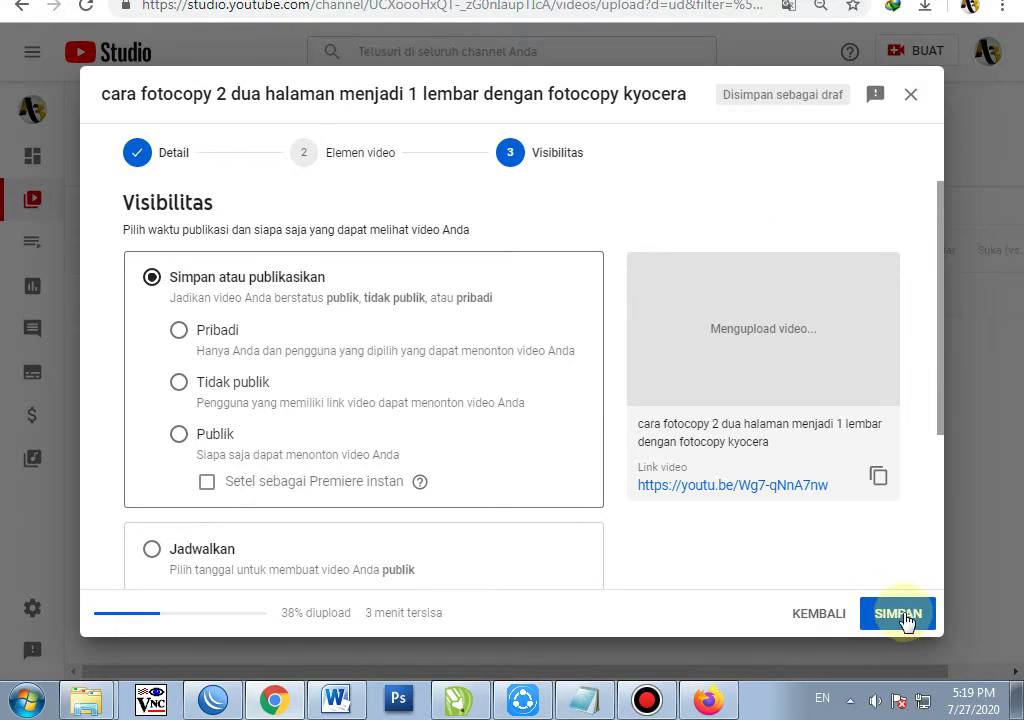
{"action": "left_click", "coordinate": [906, 617]}
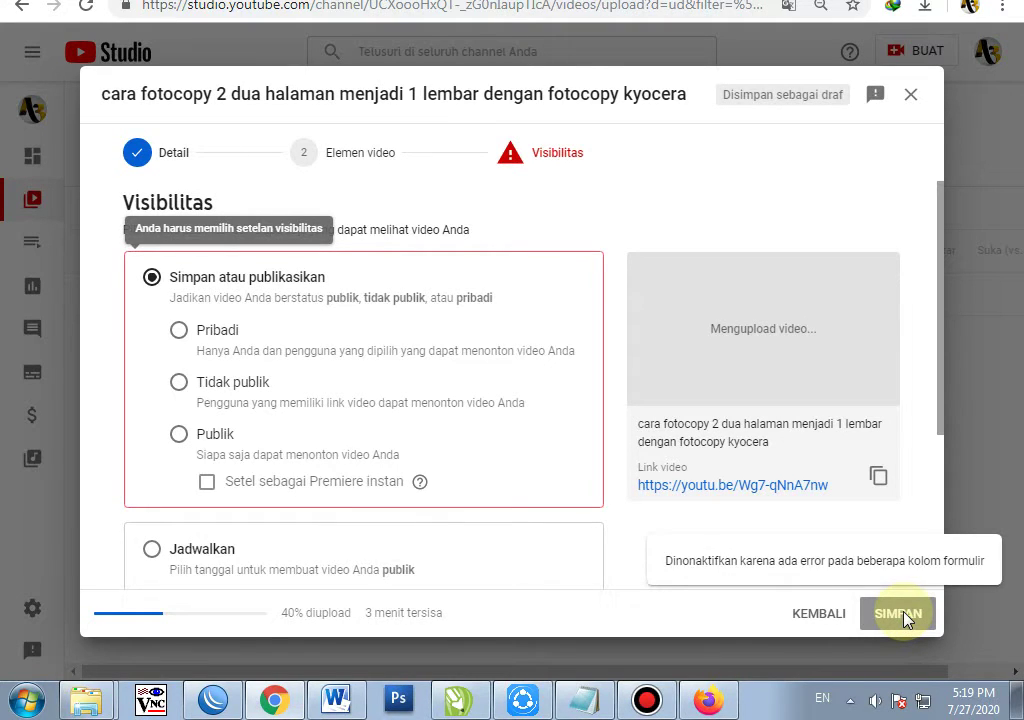
Open the uploading video's link in a new browser tab.
{"action": "right_click", "coordinate": [787, 497]}
{"action": "left_click", "coordinate": [882, 297]}
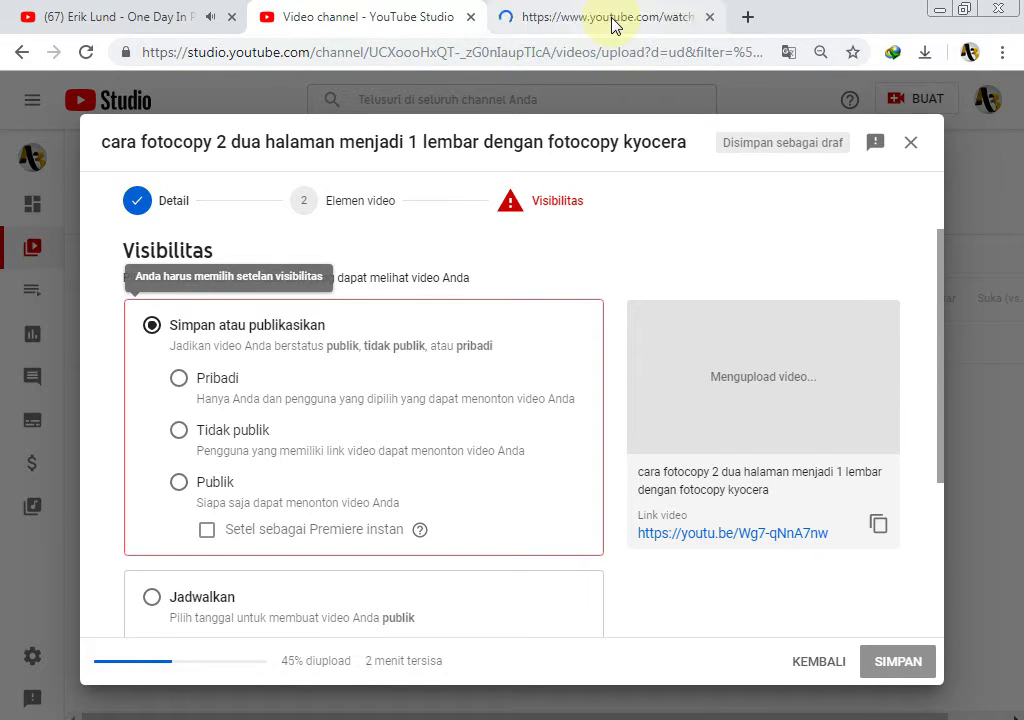
Set the video's visibility to "Publik" and publish it.
{"action": "scroll", "coordinate": [625, 350], "scroll_direction": "down", "scroll_amount": 2}
{"action": "scroll", "coordinate": [415, 448], "scroll_direction": "up", "scroll_amount": 1}
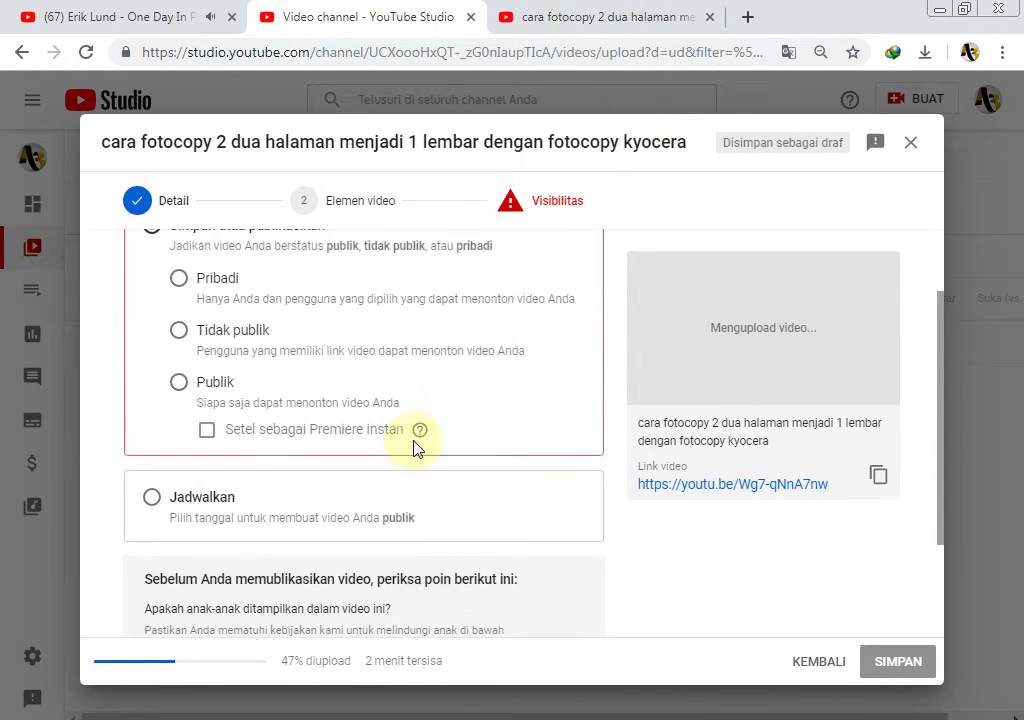
{"action": "scroll", "coordinate": [415, 448], "scroll_direction": "up", "scroll_amount": 1}
{"action": "left_click", "coordinate": [176, 482]}
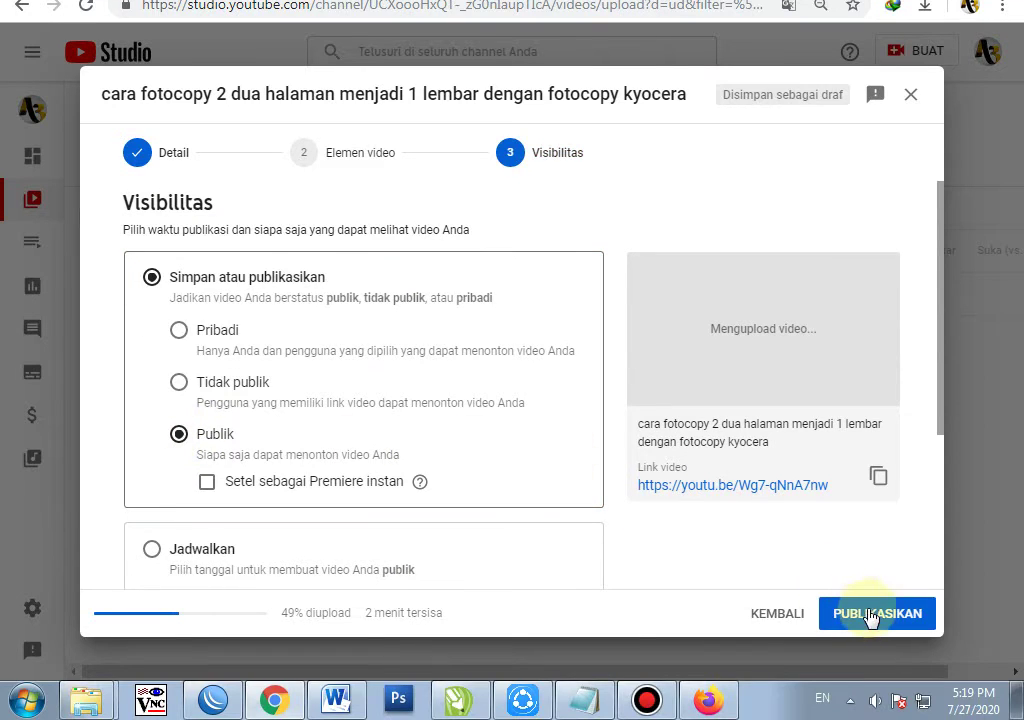
{"action": "left_click", "coordinate": [866, 612]}
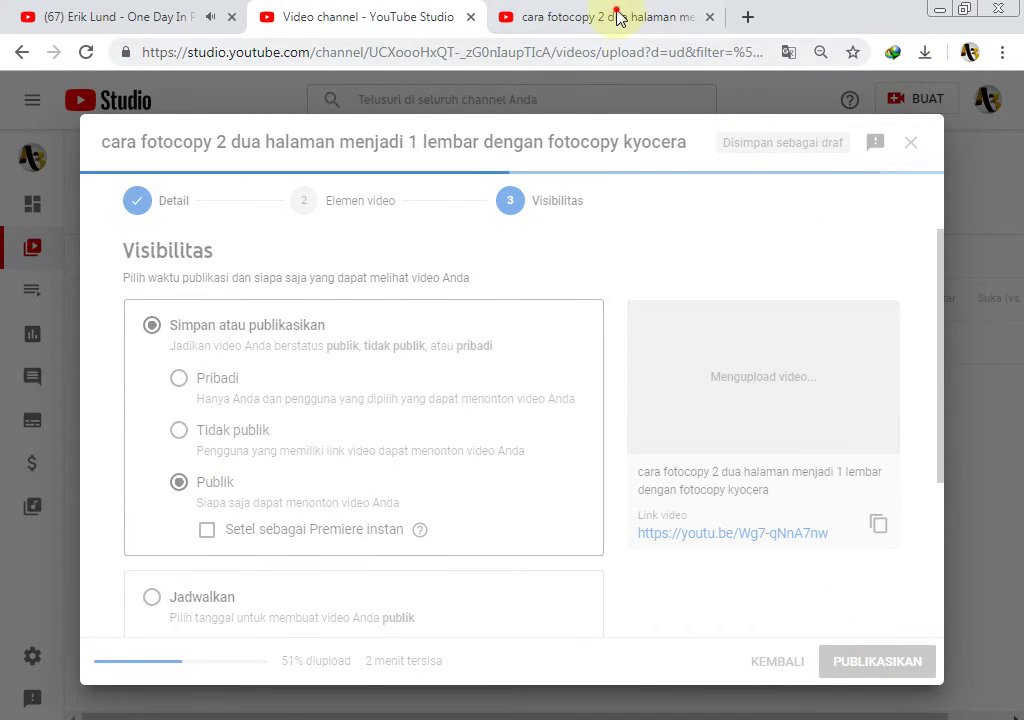
Check the video's watch page and return to the upload status in YouTube Studio.
{"action": "left_click", "coordinate": [618, 18]}
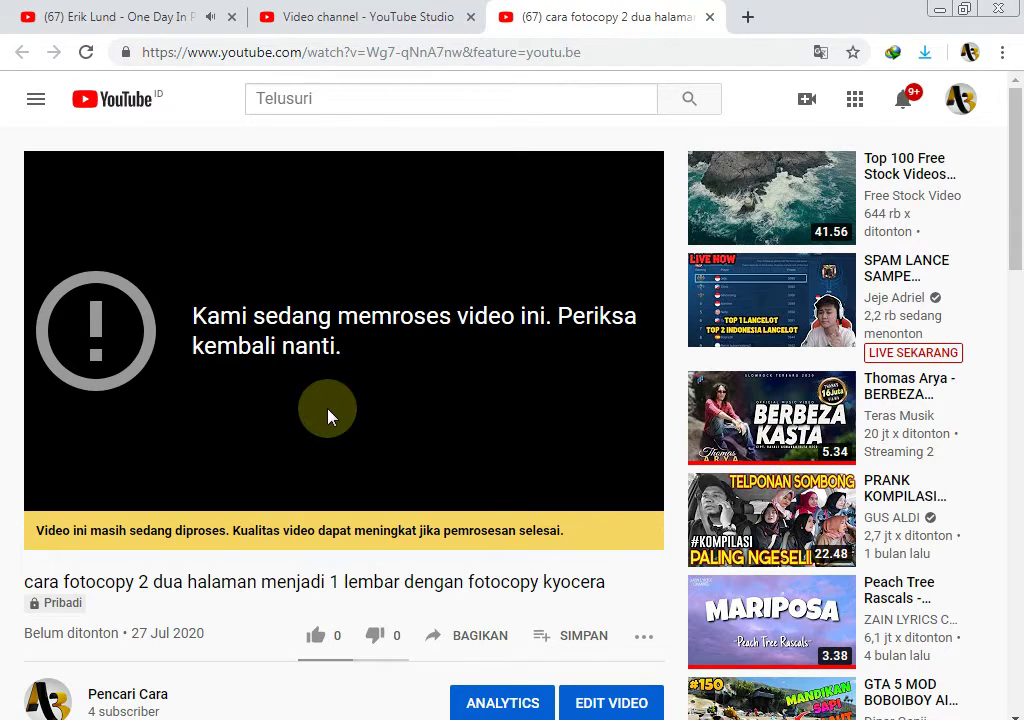
{"action": "scroll", "coordinate": [331, 414], "scroll_direction": "down", "scroll_amount": 1}
{"action": "scroll", "coordinate": [331, 414], "scroll_direction": "up", "scroll_amount": 1}
{"action": "left_click", "coordinate": [398, 18]}
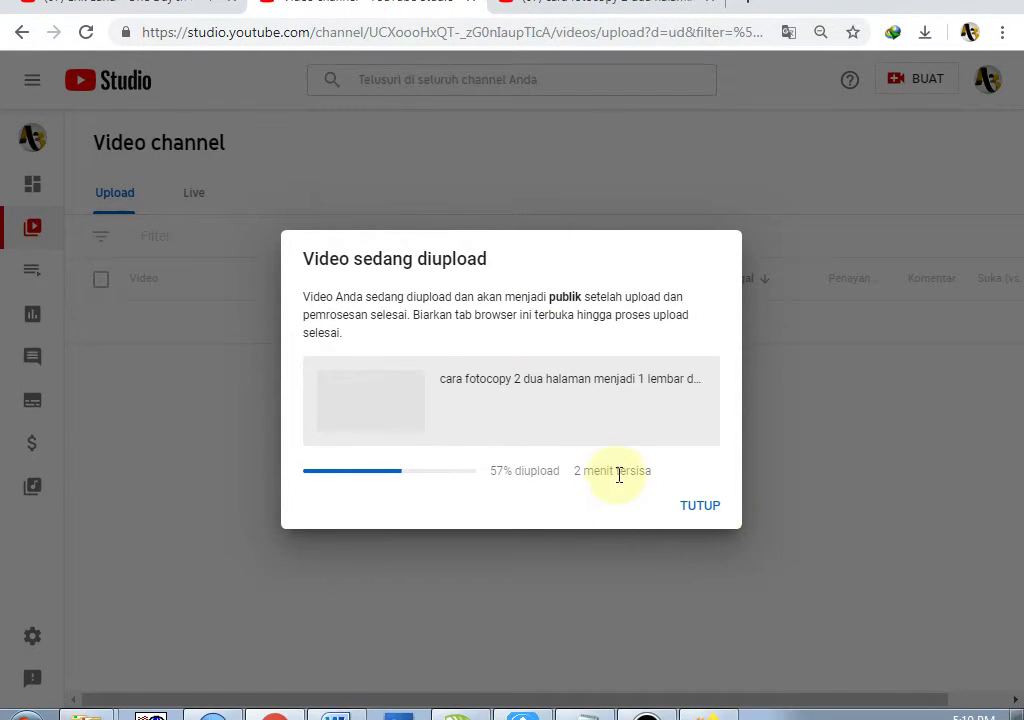
Switch to the video folder in Explorer and view the properties of the photocopy MP4 file.
{"action": "mouse_move", "coordinate": [86, 700]}
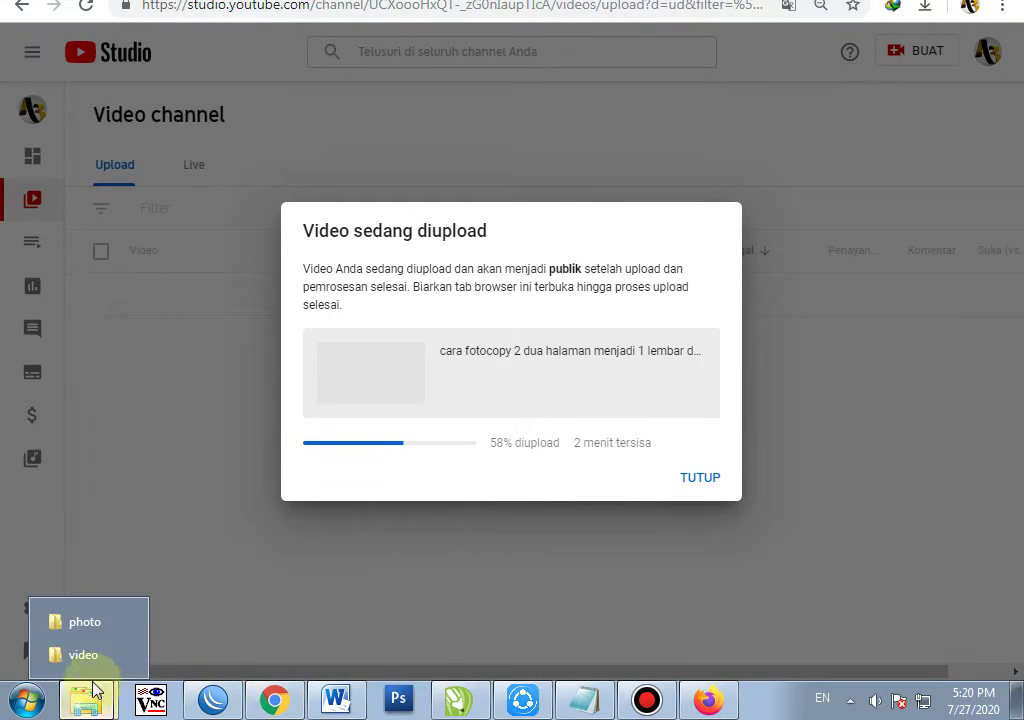
{"action": "left_click", "coordinate": [82, 654]}
{"action": "right_click", "coordinate": [332, 136]}
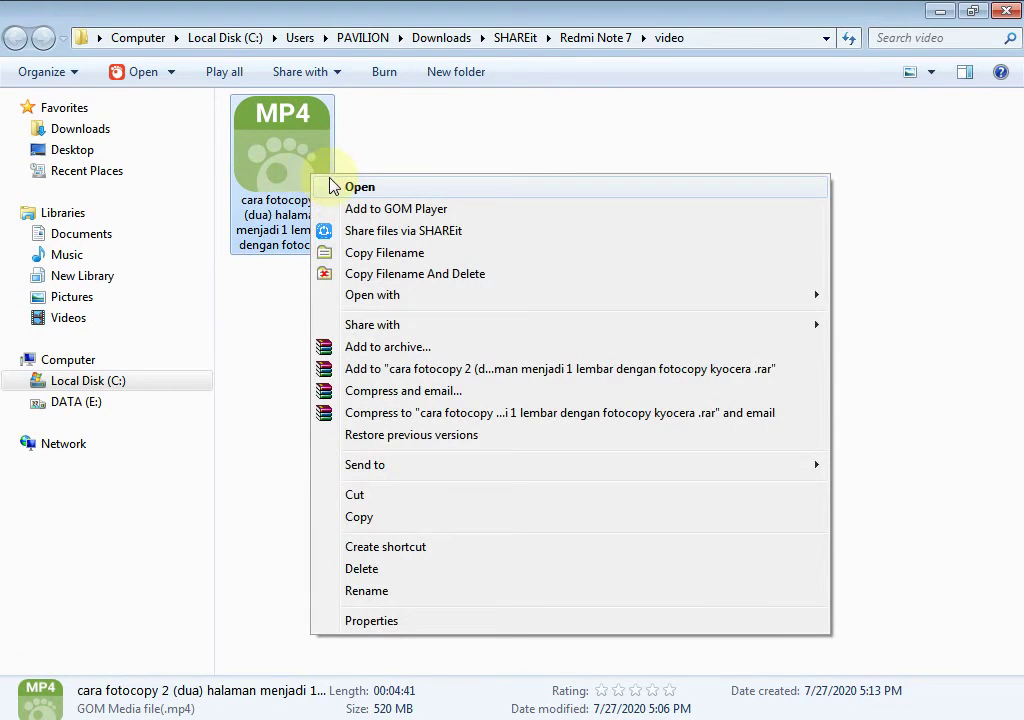
{"action": "left_click", "coordinate": [412, 576]}
{"action": "left_click_drag", "start_coordinate": [530, 145], "coordinate": [668, 117]}
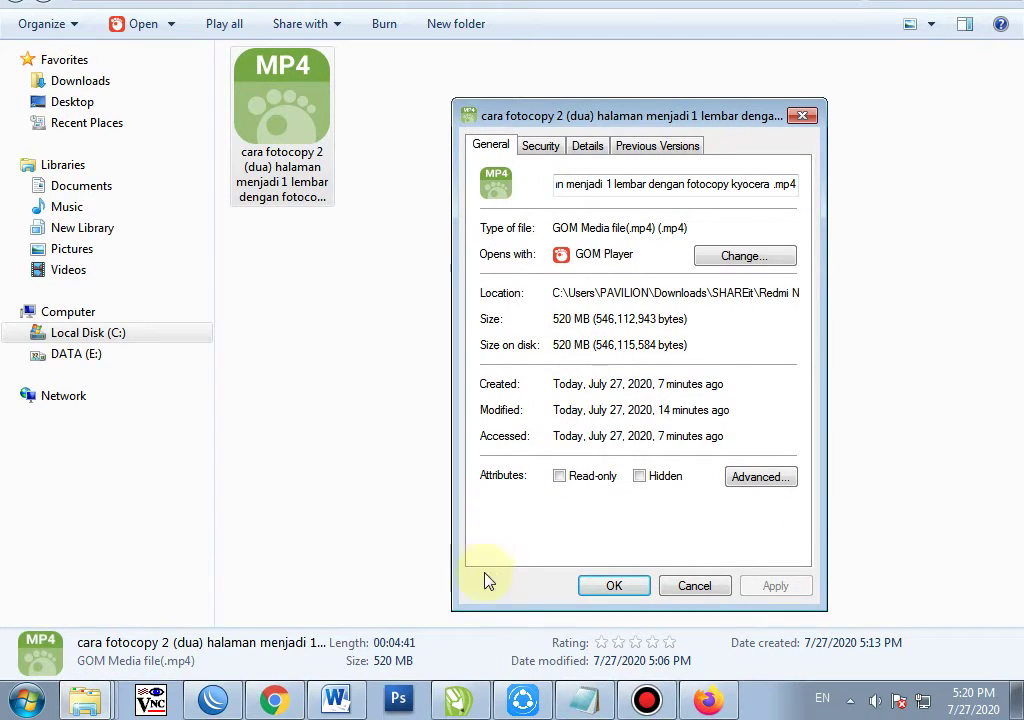
Check the upload progress in Chrome, and switch to the Word document to review its title lines.
{"action": "left_click", "coordinate": [282, 702]}
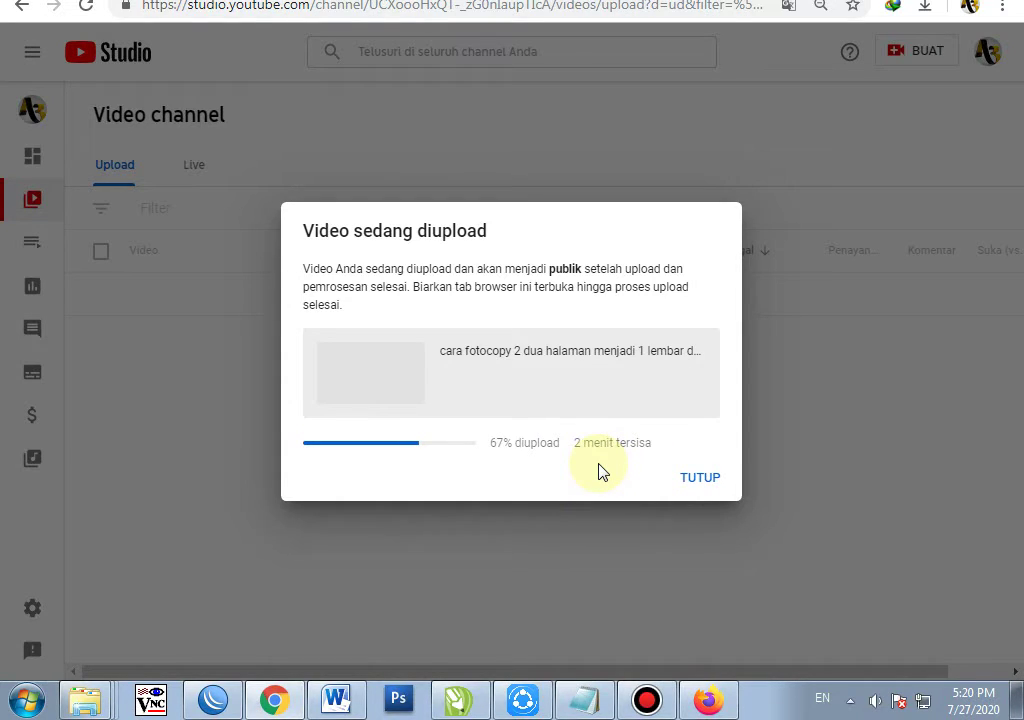
{"action": "left_click", "coordinate": [336, 699]}
{"action": "left_click", "coordinate": [628, 310]}
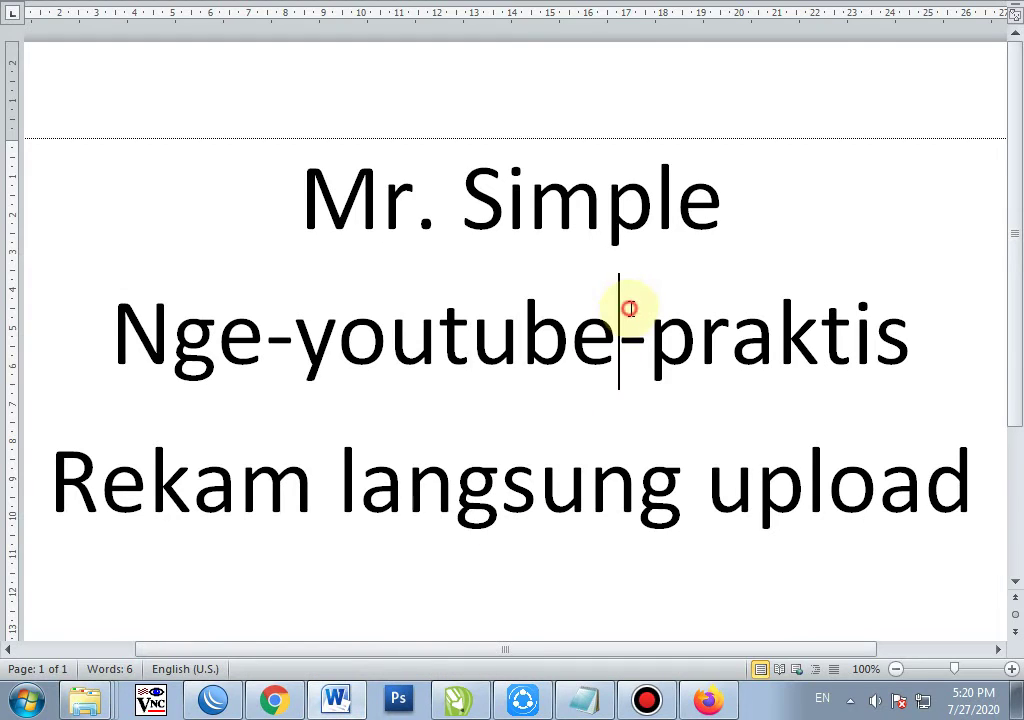
{"action": "left_click", "coordinate": [521, 340]}
{"action": "left_click", "coordinate": [806, 490]}
{"action": "left_click", "coordinate": [985, 487]}
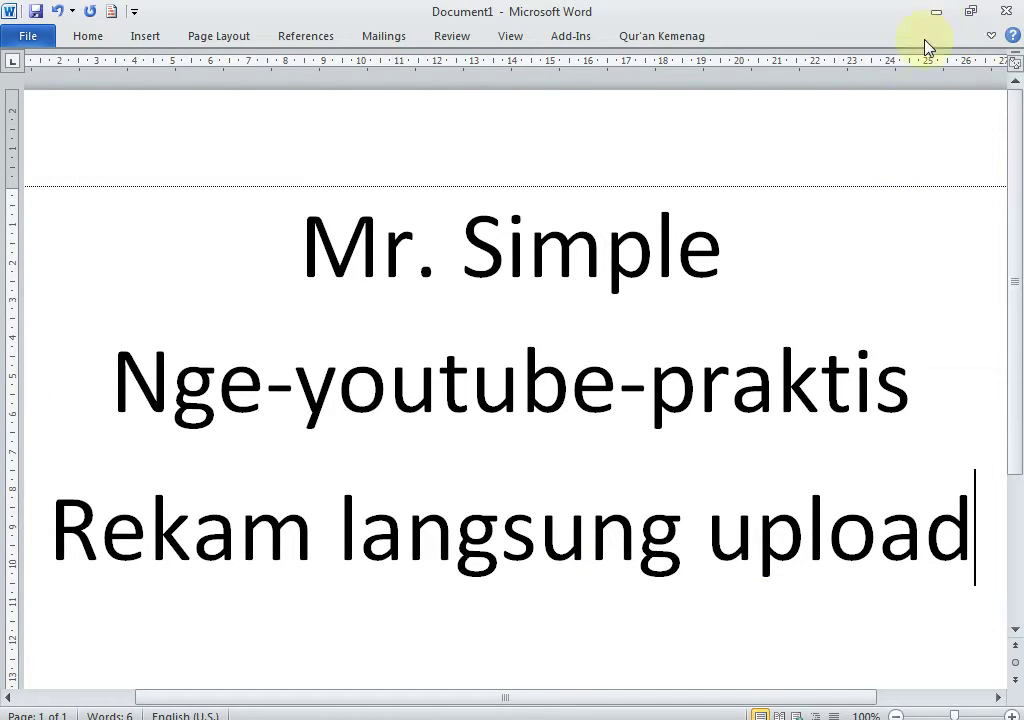
Replace the document's first line "Mr. Simple" with "Mudah, cepat" and minimise Word.
{"action": "left_click_drag", "start_coordinate": [811, 212], "coordinate": [180, 270]}
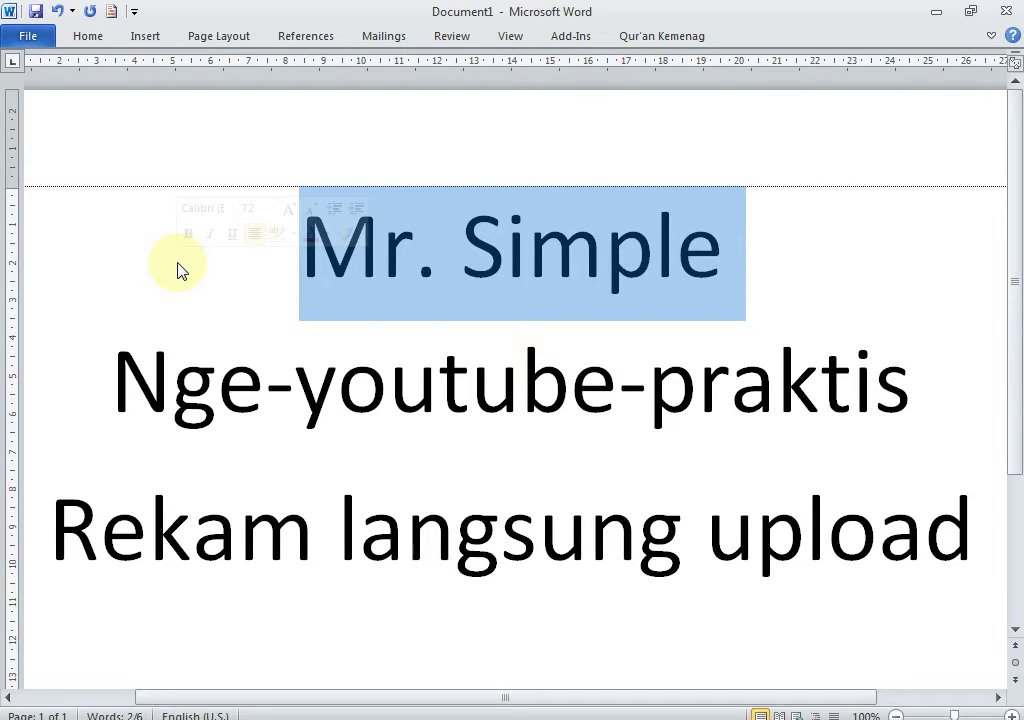
{"action": "type", "text": "mur"}
{"action": "key", "text": "BackSpace"}
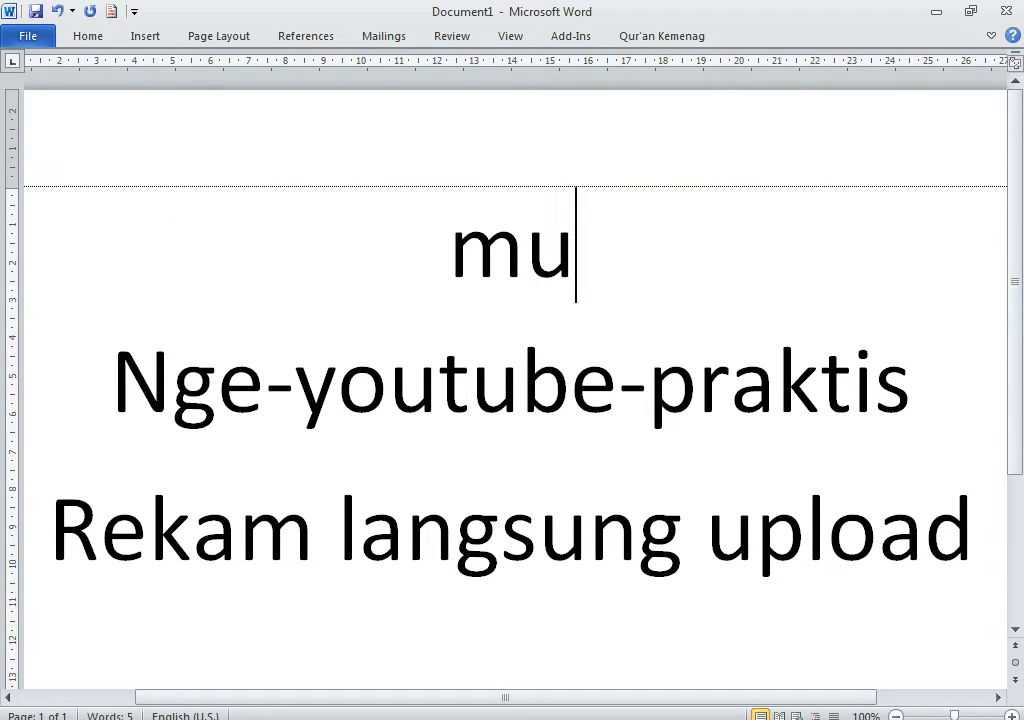
{"action": "type", "text": "dah, "}
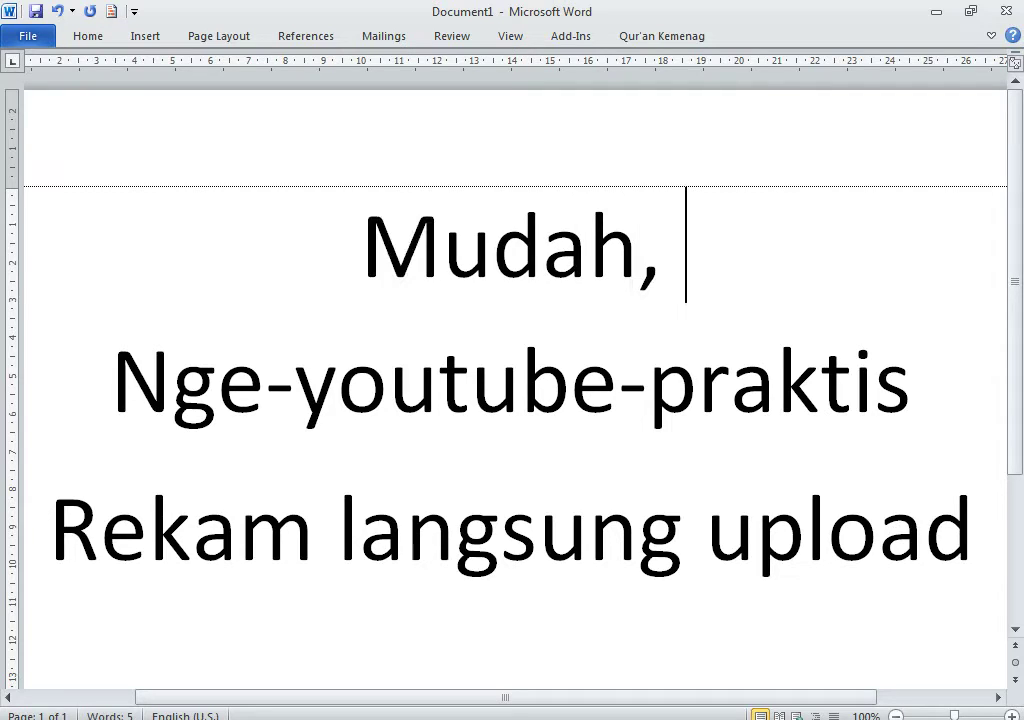
{"action": "type", "text": "cepat"}
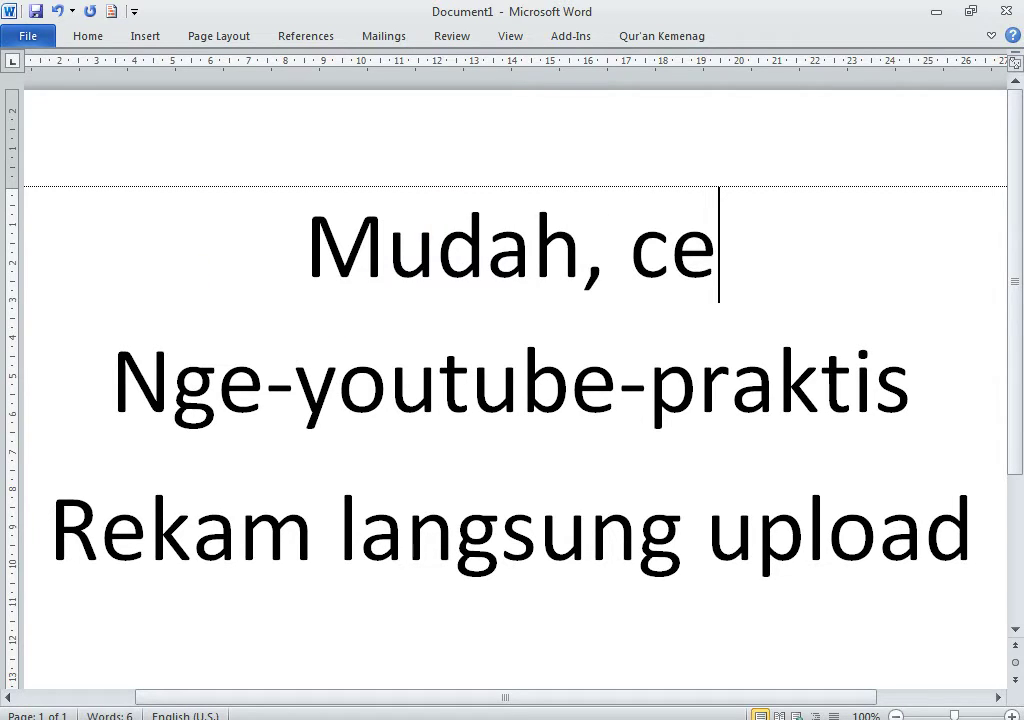
{"action": "left_click", "coordinate": [936, 12]}
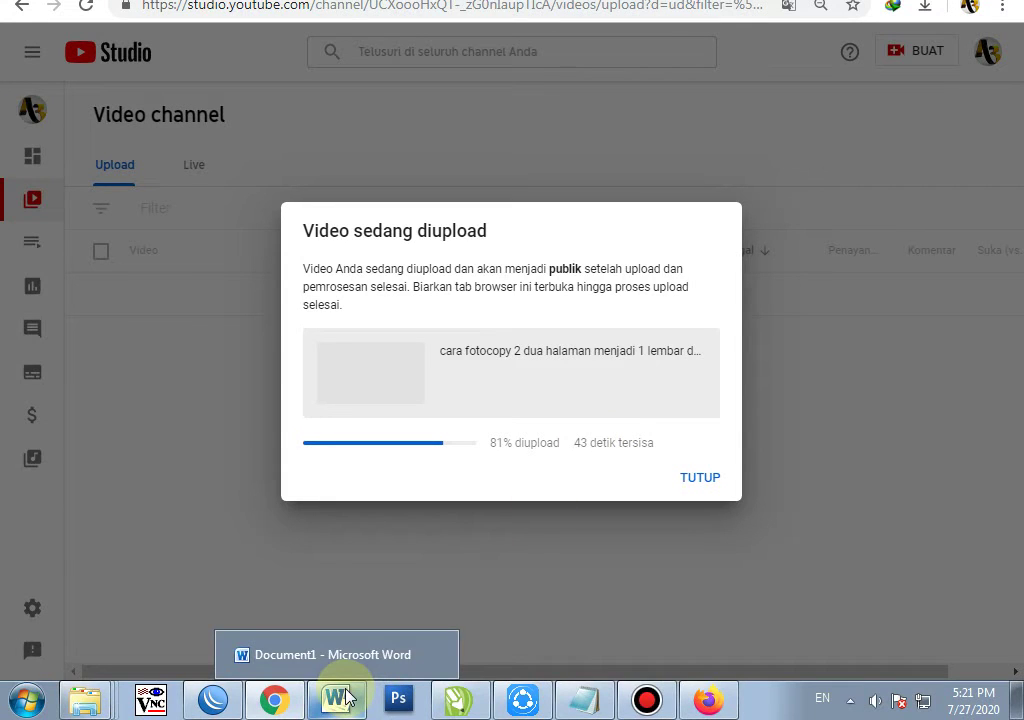
Restore the Word document and review its three text lines in full.
{"action": "left_click", "coordinate": [347, 697]}
{"action": "left_click", "coordinate": [797, 345]}
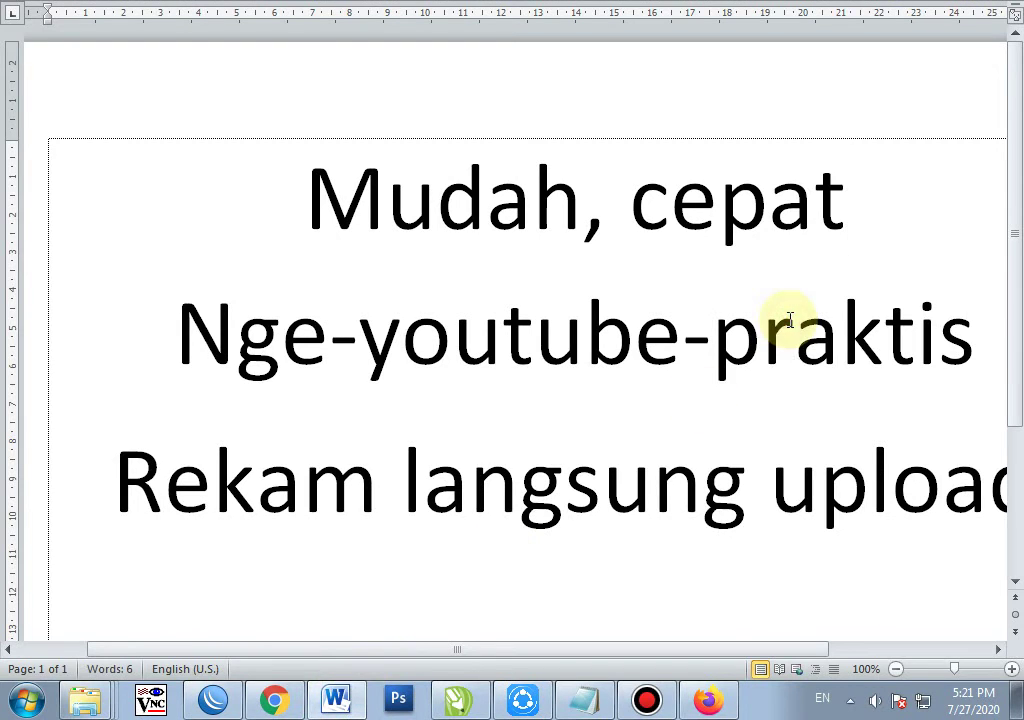
{"action": "left_click_drag", "start_coordinate": [718, 651], "coordinate": [781, 650]}
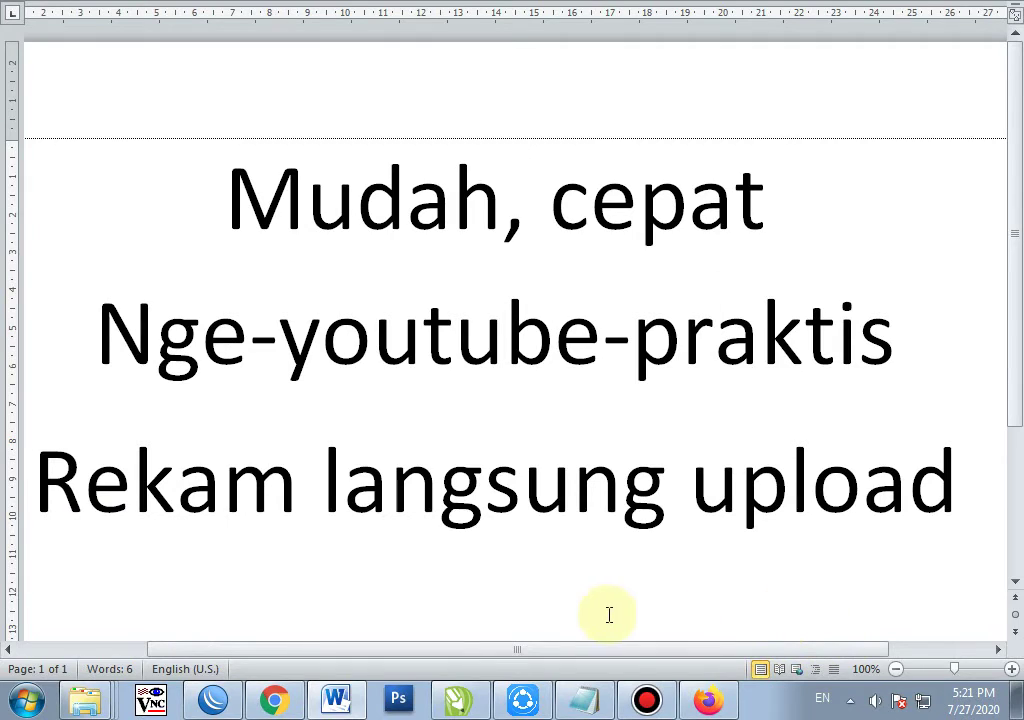
Switch back to Chrome and check the video's upload and processing progress.
{"action": "left_click", "coordinate": [274, 700]}
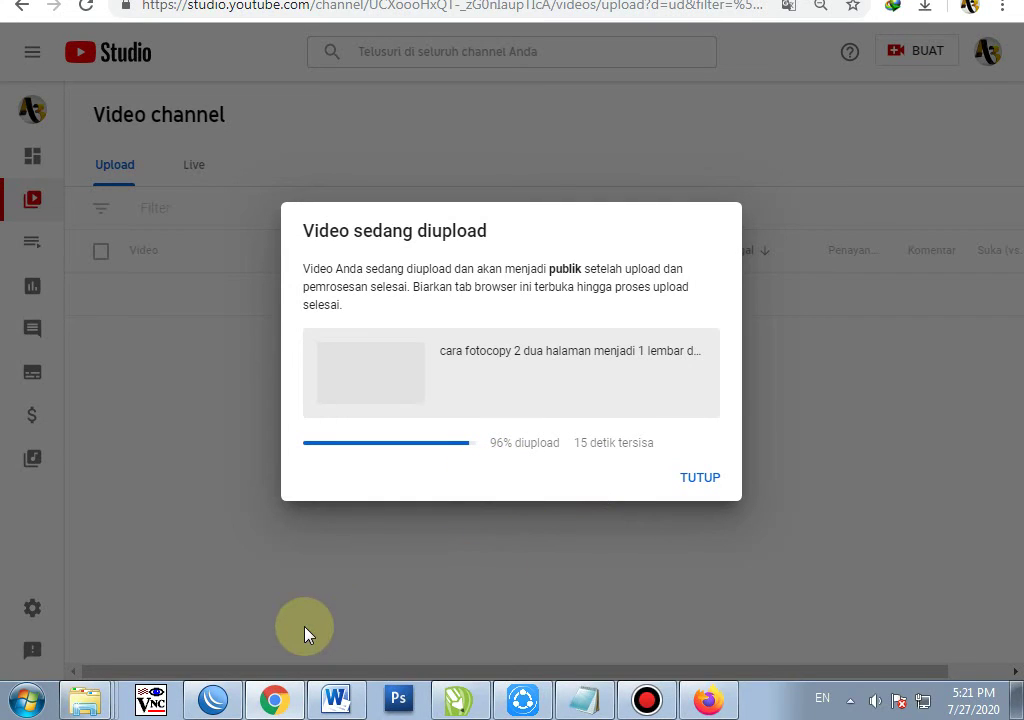
{"action": "right_click", "coordinate": [84, 700]}
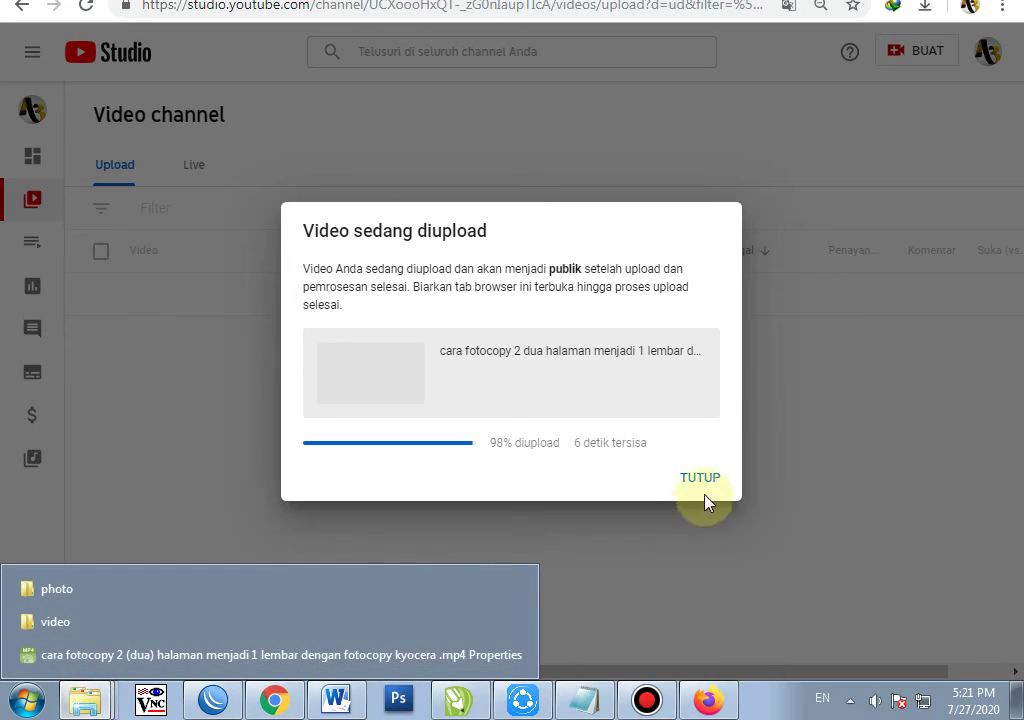
{"action": "left_click", "coordinate": [670, 236]}
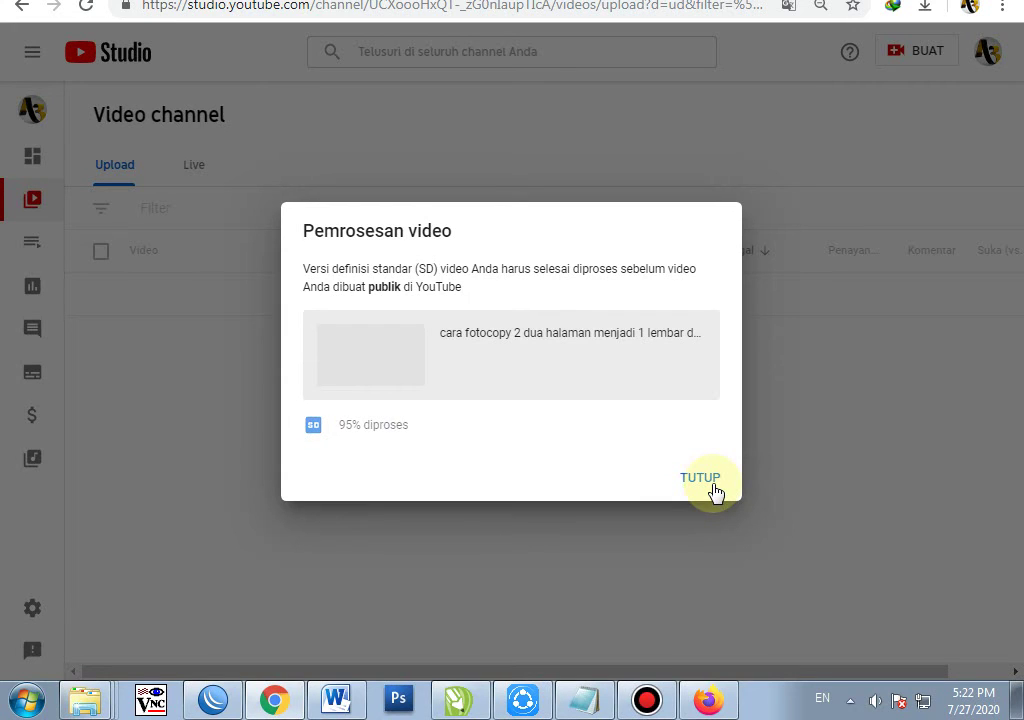
Look through the open Explorer windows: the photo folder, the MP4 file's properties and the video folder.
{"action": "right_click", "coordinate": [85, 697]}
{"action": "left_click", "coordinate": [137, 598]}
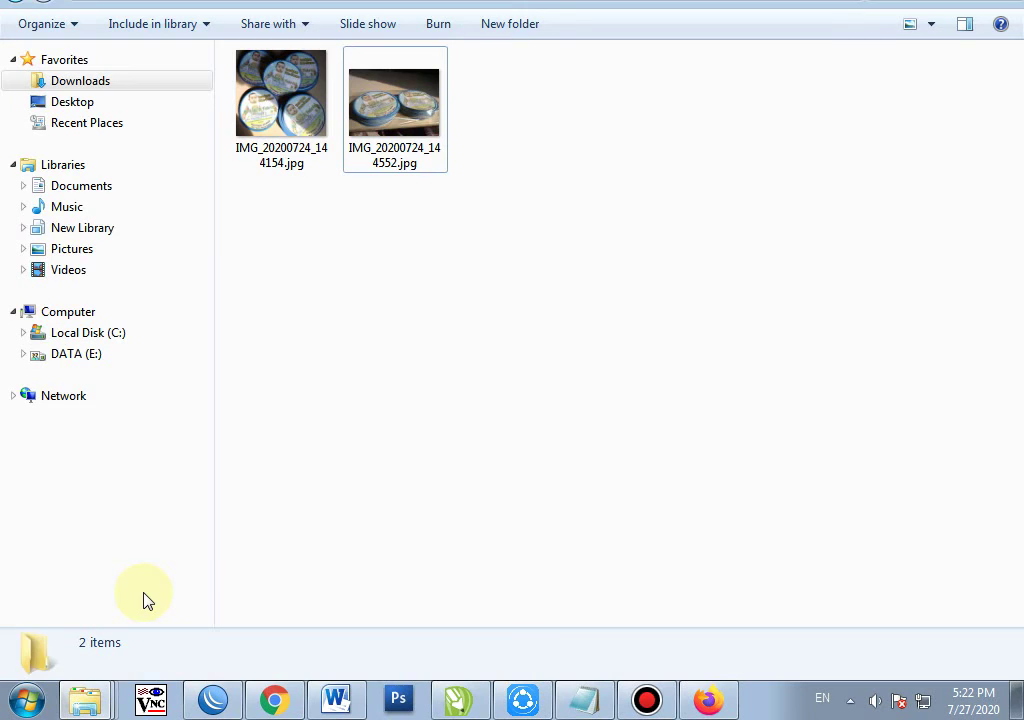
{"action": "right_click", "coordinate": [85, 697]}
{"action": "left_click", "coordinate": [112, 652]}
{"action": "right_click", "coordinate": [85, 697]}
{"action": "left_click", "coordinate": [104, 622]}
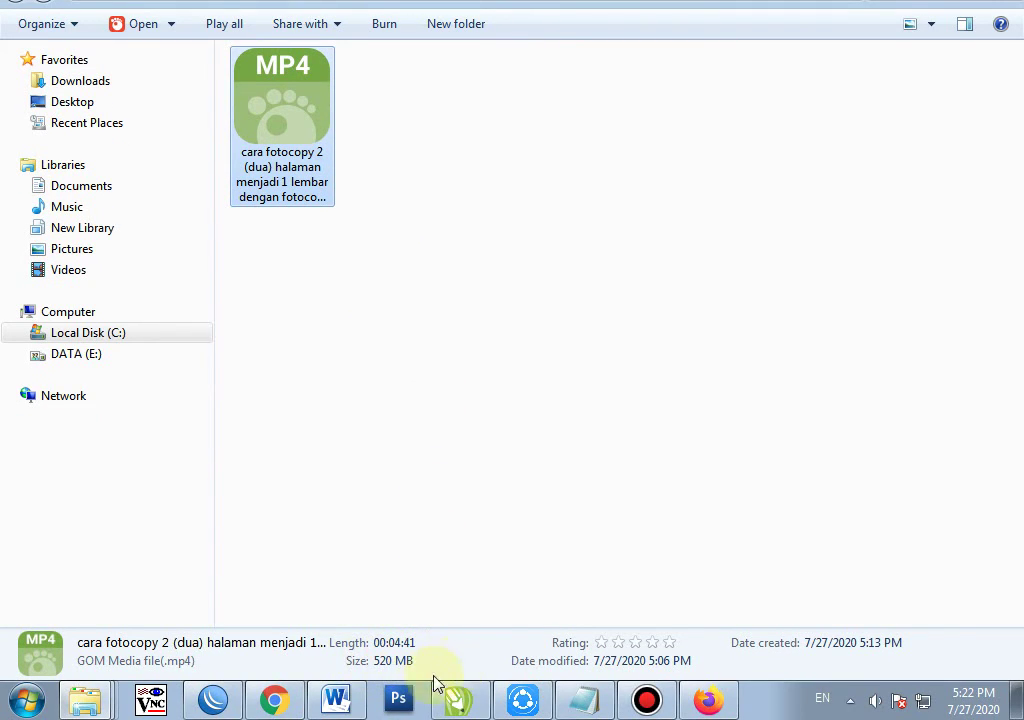
Check the Bandicam recorder, minimise it and return to the processing status in Chrome.
{"action": "left_click", "coordinate": [649, 701]}
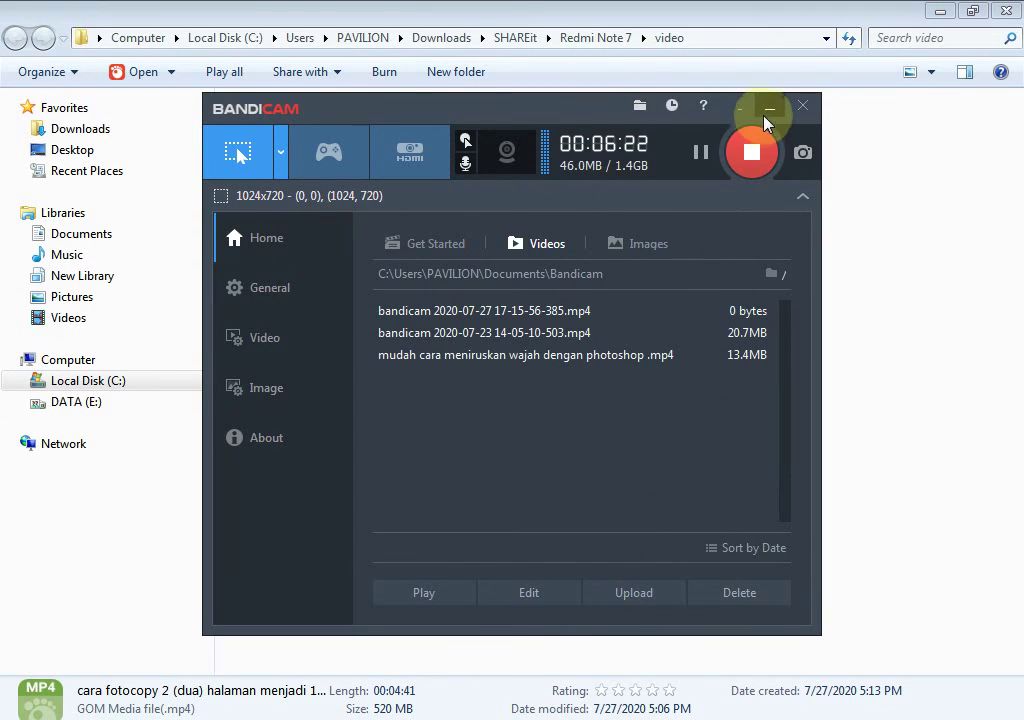
{"action": "left_click", "coordinate": [768, 112]}
{"action": "left_click", "coordinate": [274, 699]}
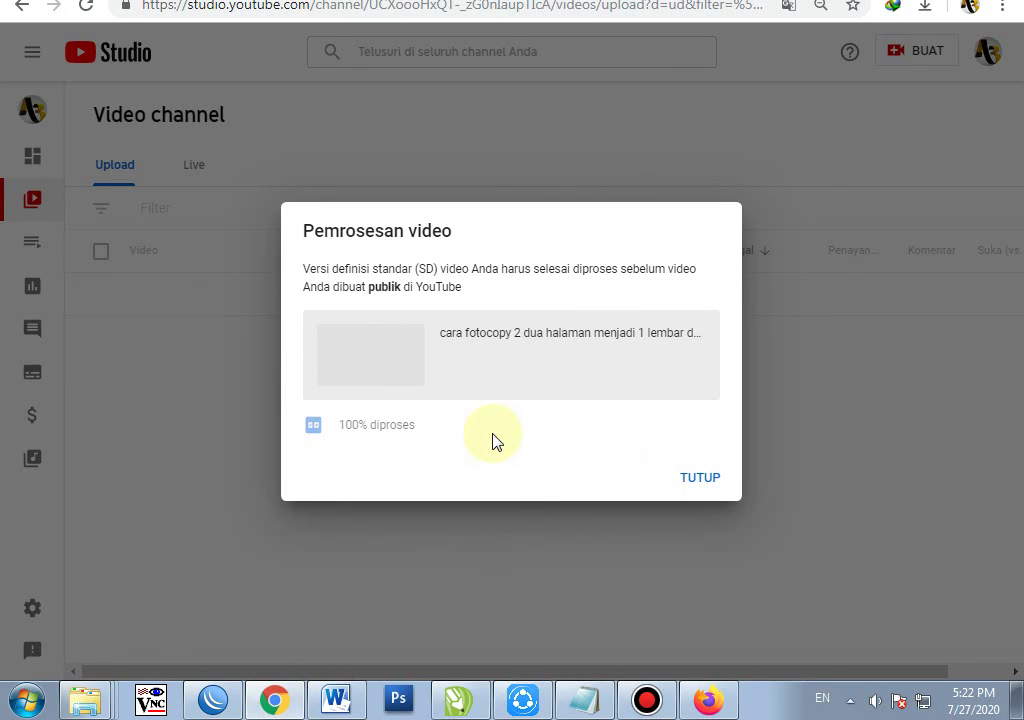
Close the video processing dialog and reload the watch page to review the published video and its description.
{"action": "left_click", "coordinate": [702, 478]}
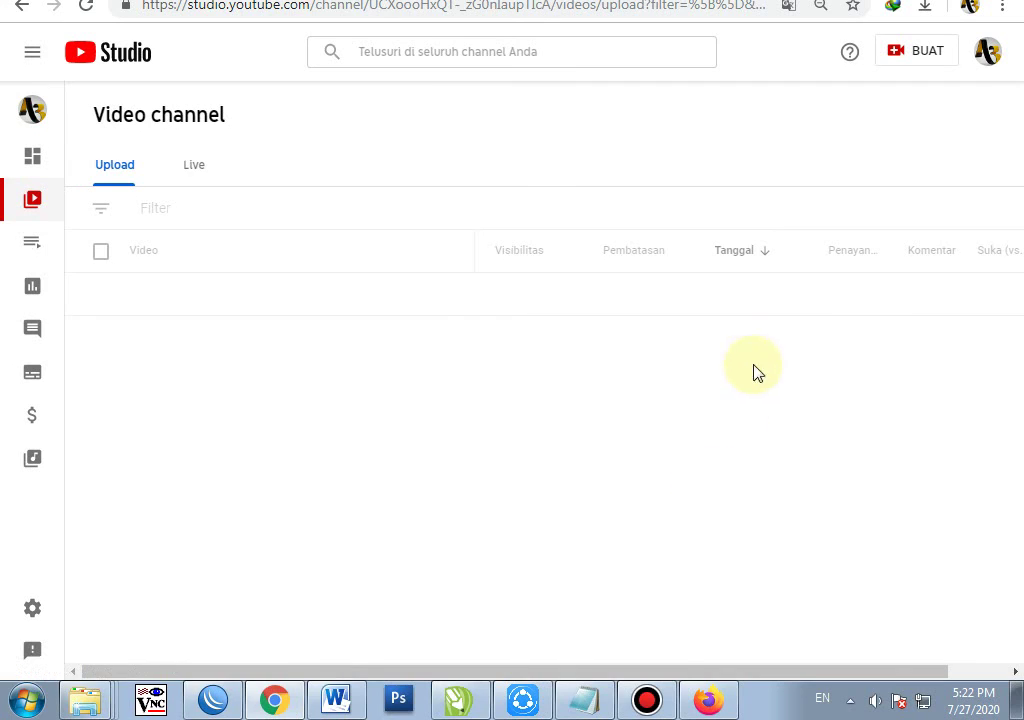
{"action": "left_click", "coordinate": [612, 17]}
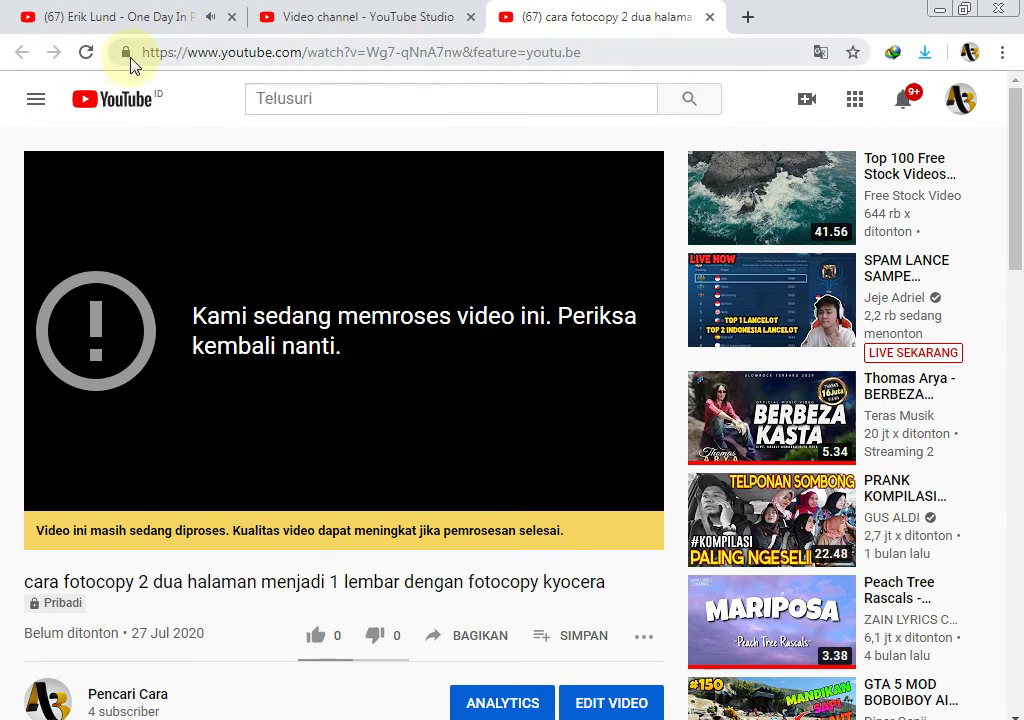
{"action": "left_click", "coordinate": [84, 52]}
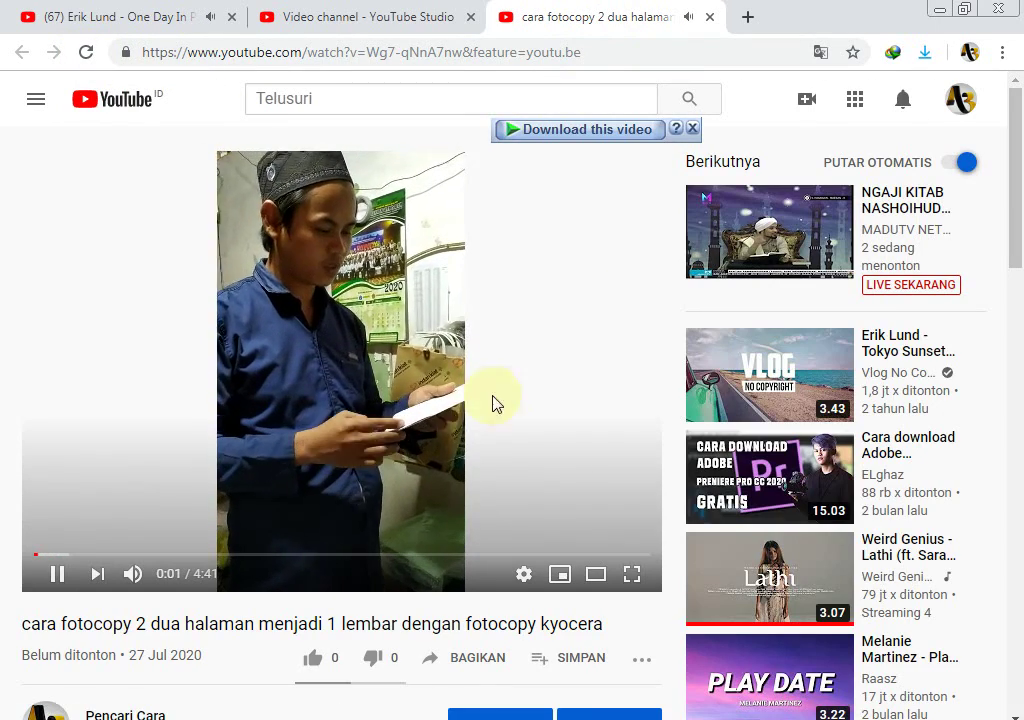
{"action": "scroll", "coordinate": [483, 455], "scroll_direction": "down", "scroll_amount": 2}
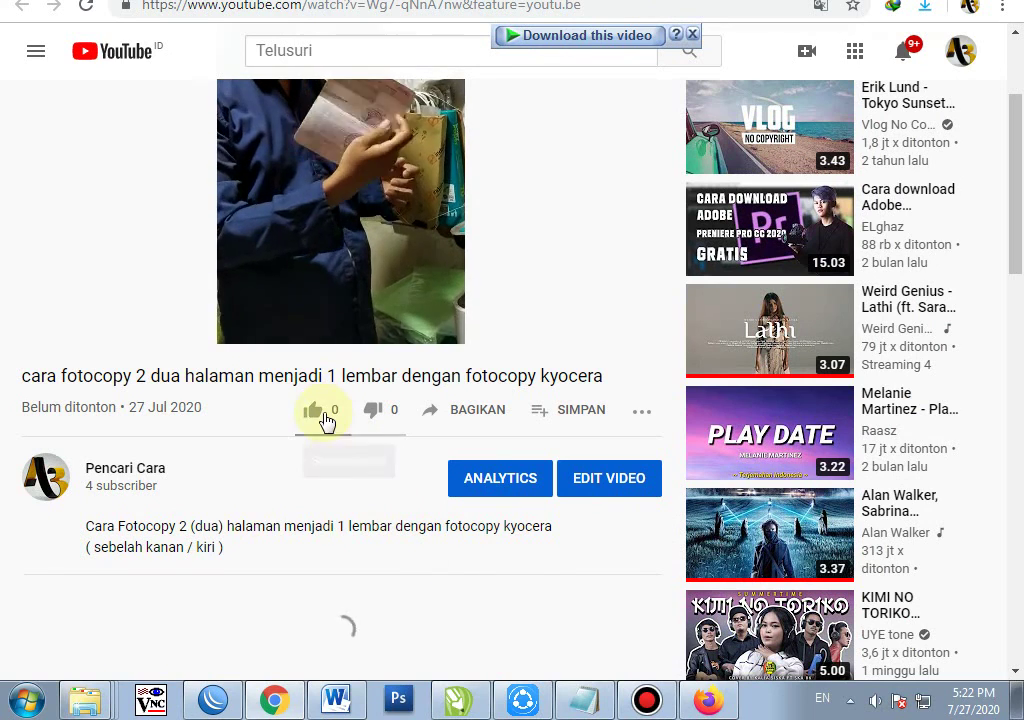
Like the published photocopy video and open the public comment field below its description.
{"action": "left_click", "coordinate": [325, 416]}
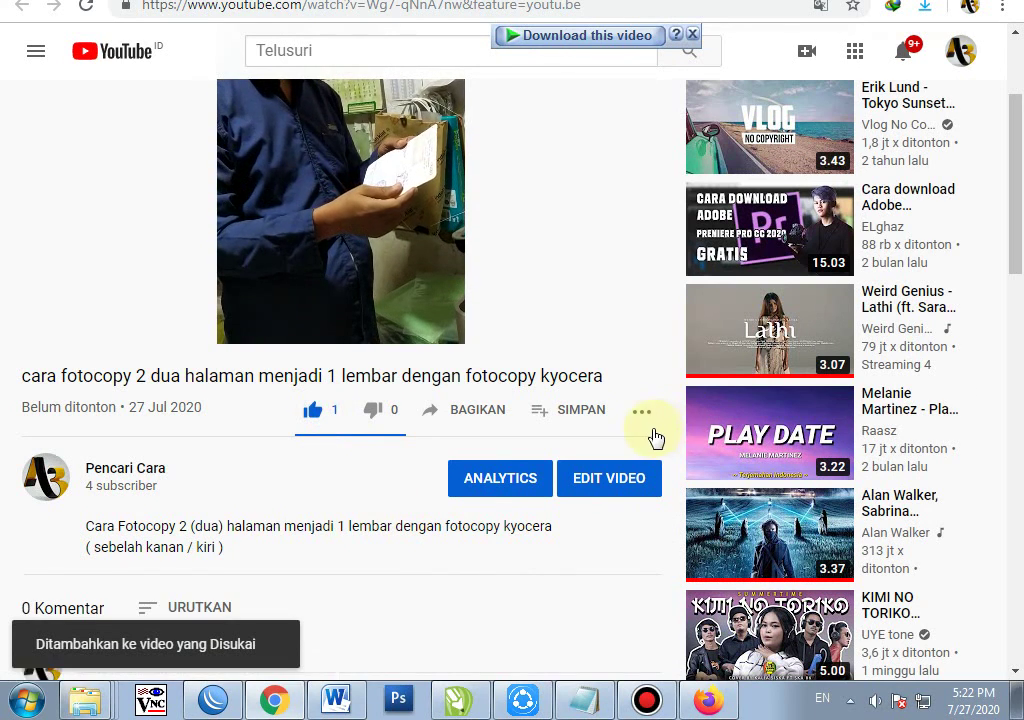
{"action": "scroll", "coordinate": [653, 437], "scroll_direction": "down", "scroll_amount": 2}
{"action": "left_click", "coordinate": [227, 456]}
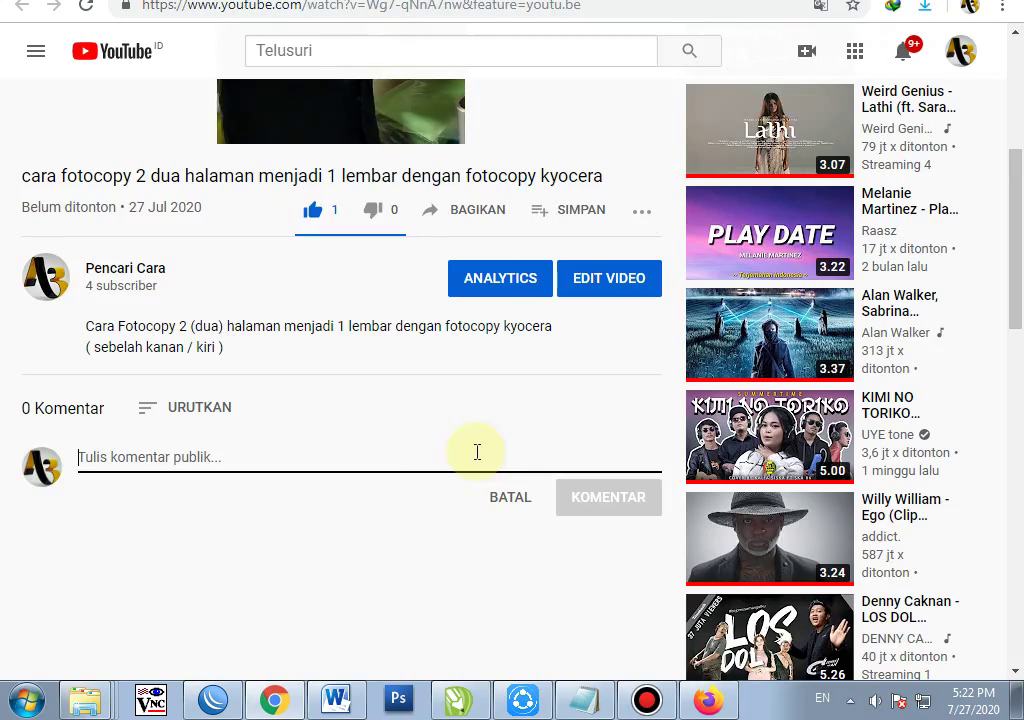
Review the playing video on its watch page and switch to the Bandicam recorder window.
{"action": "scroll", "coordinate": [475, 450], "scroll_direction": "up", "scroll_amount": 4}
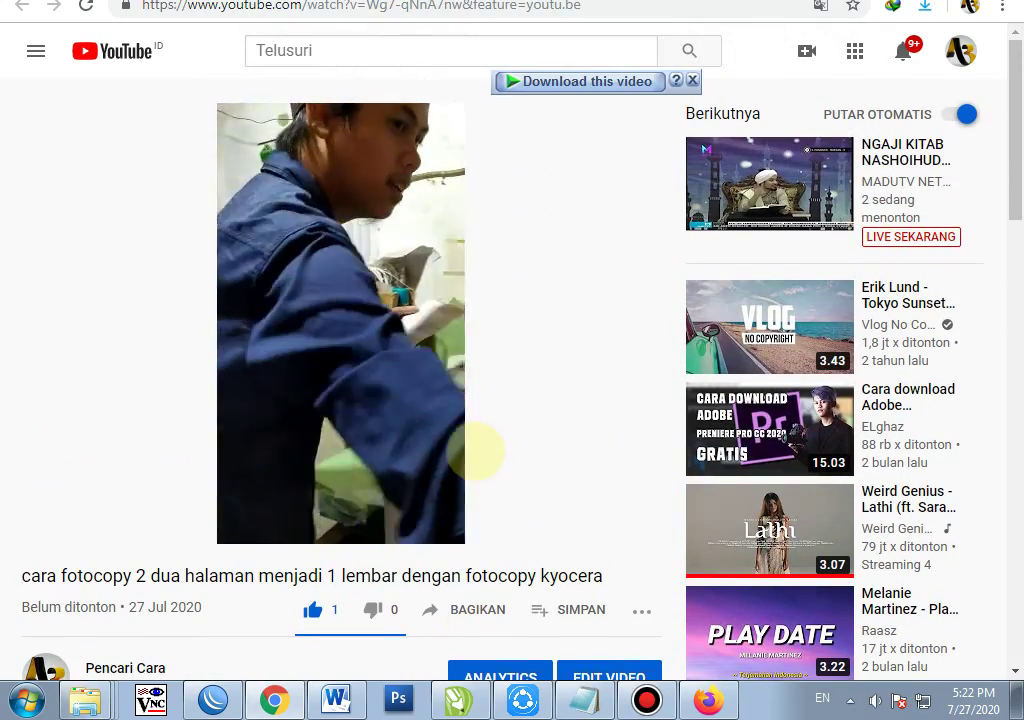
{"action": "scroll", "coordinate": [695, 468], "scroll_direction": "down", "scroll_amount": 1}
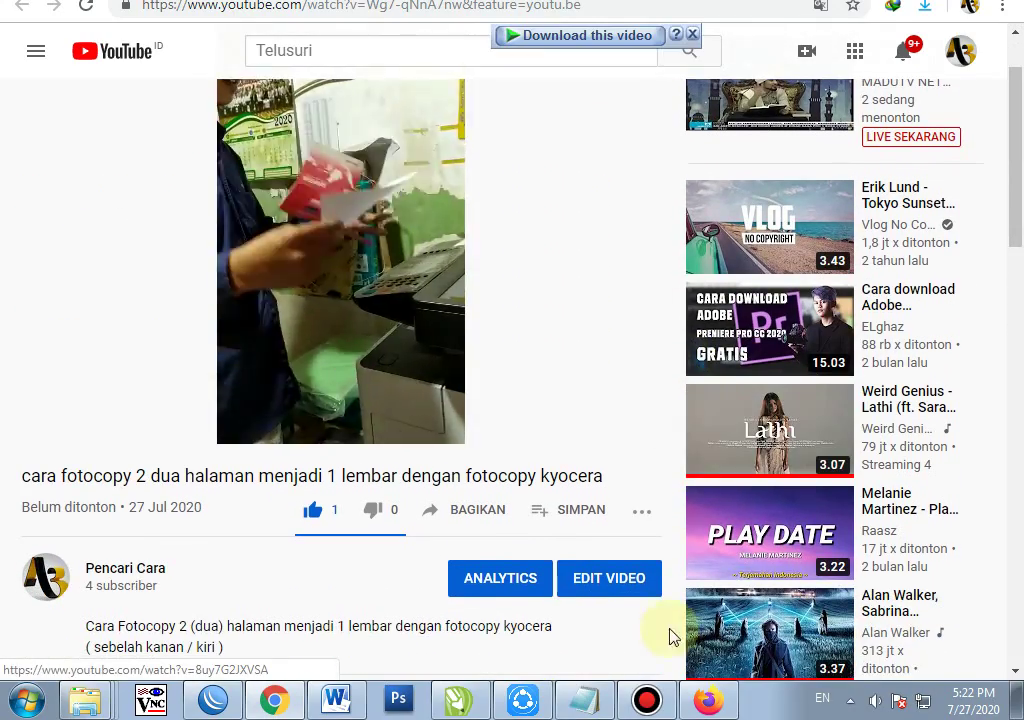
{"action": "scroll", "coordinate": [662, 668], "scroll_direction": "up", "scroll_amount": 1}
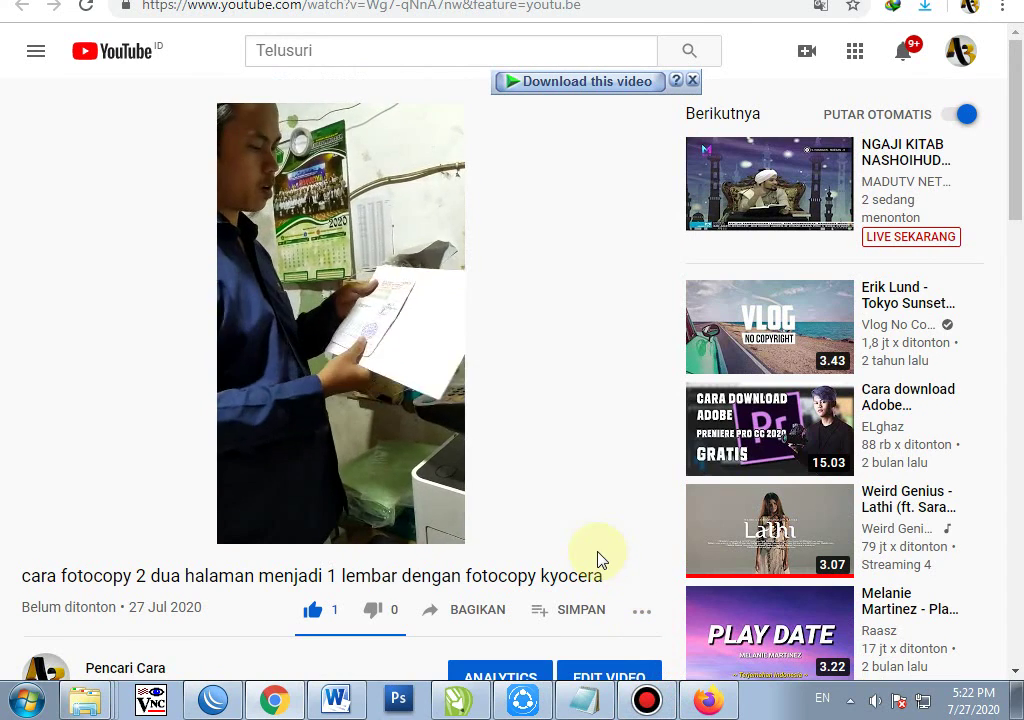
{"action": "left_click", "coordinate": [647, 700]}
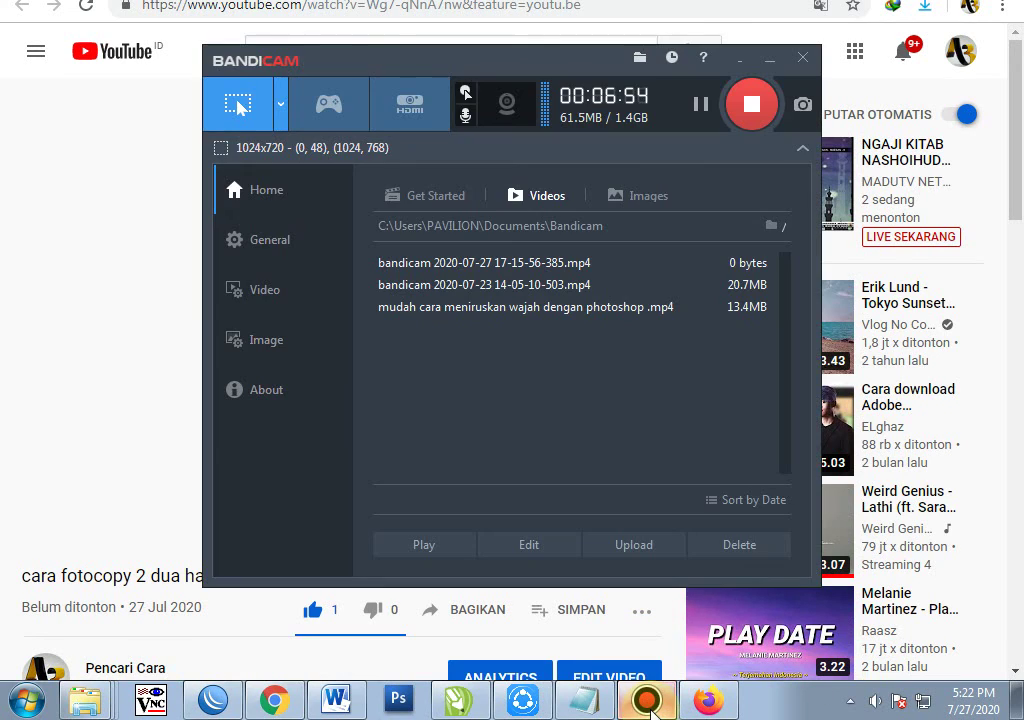